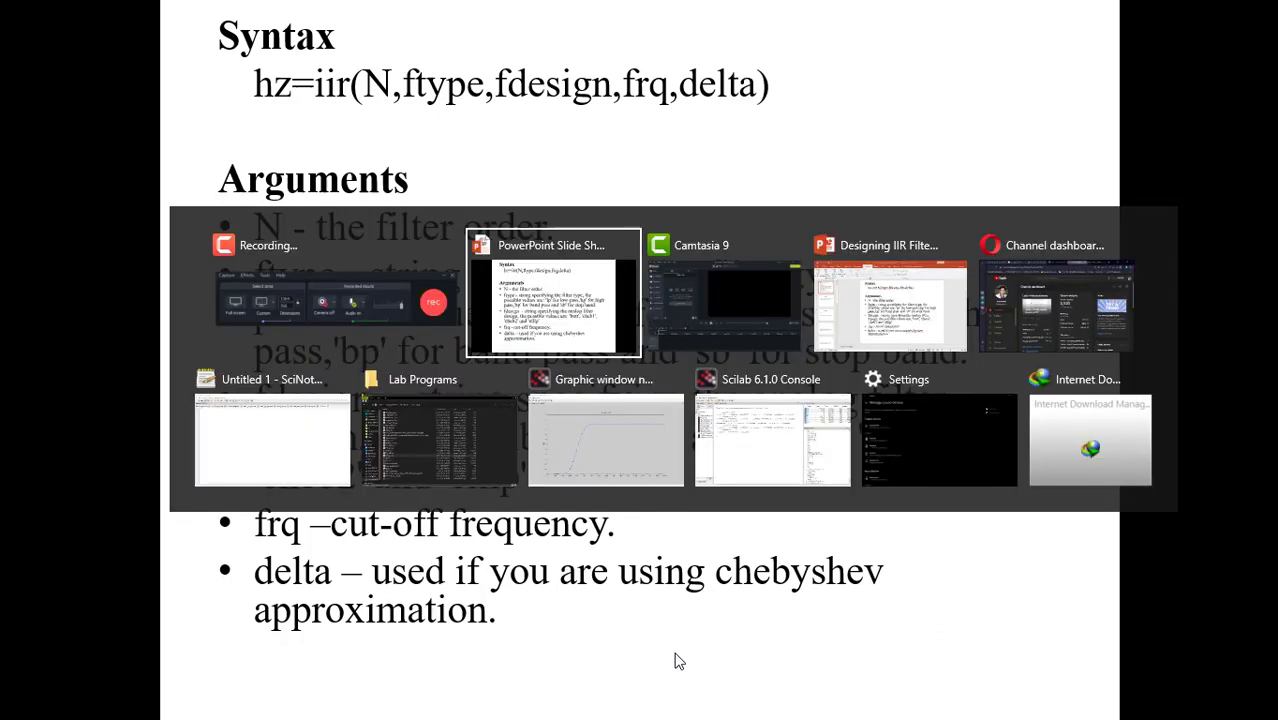
Switch to SciNotes and write the comment '// to design IIR filter using butterworth approx'.
{"action": "key", "text": "alt+Tab"}
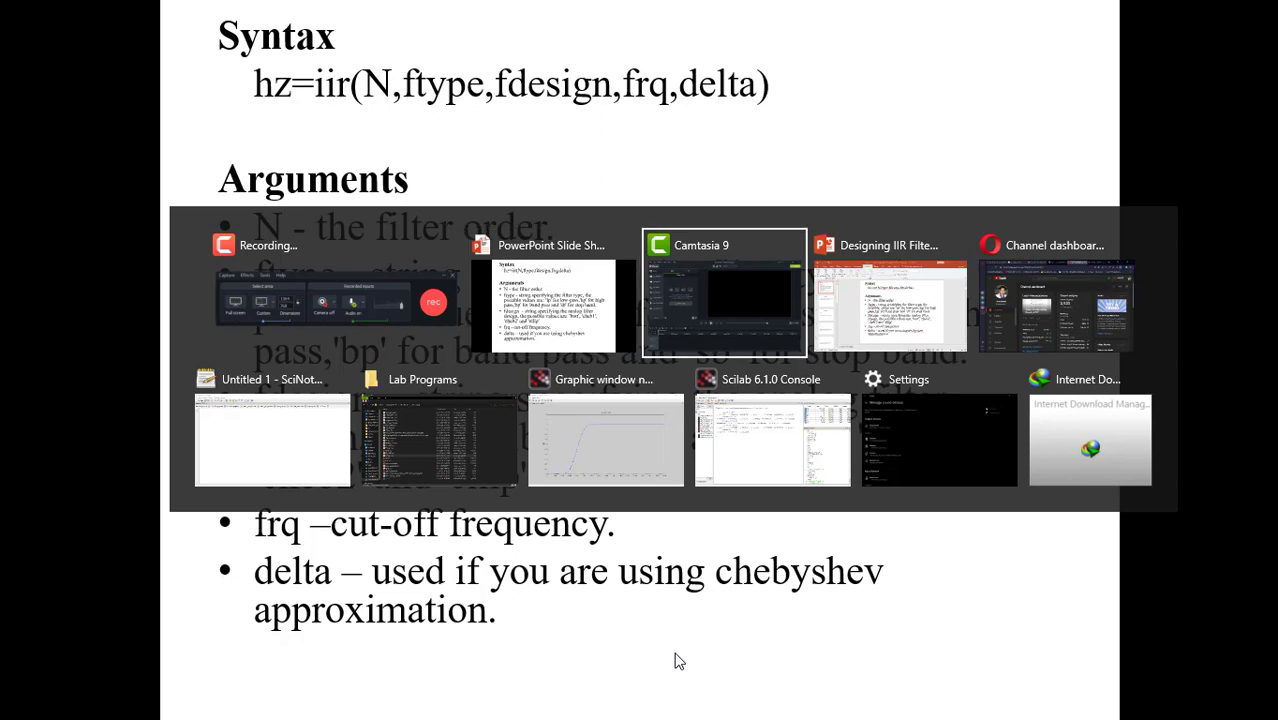
{"action": "key", "text": "alt+Tab"}
{"action": "key", "text": "alt+Tab"}
{"action": "key", "text": "alt+Tab"}
{"action": "key", "text": "alt+Tab"}
{"action": "key", "text": "alt+Tab"}
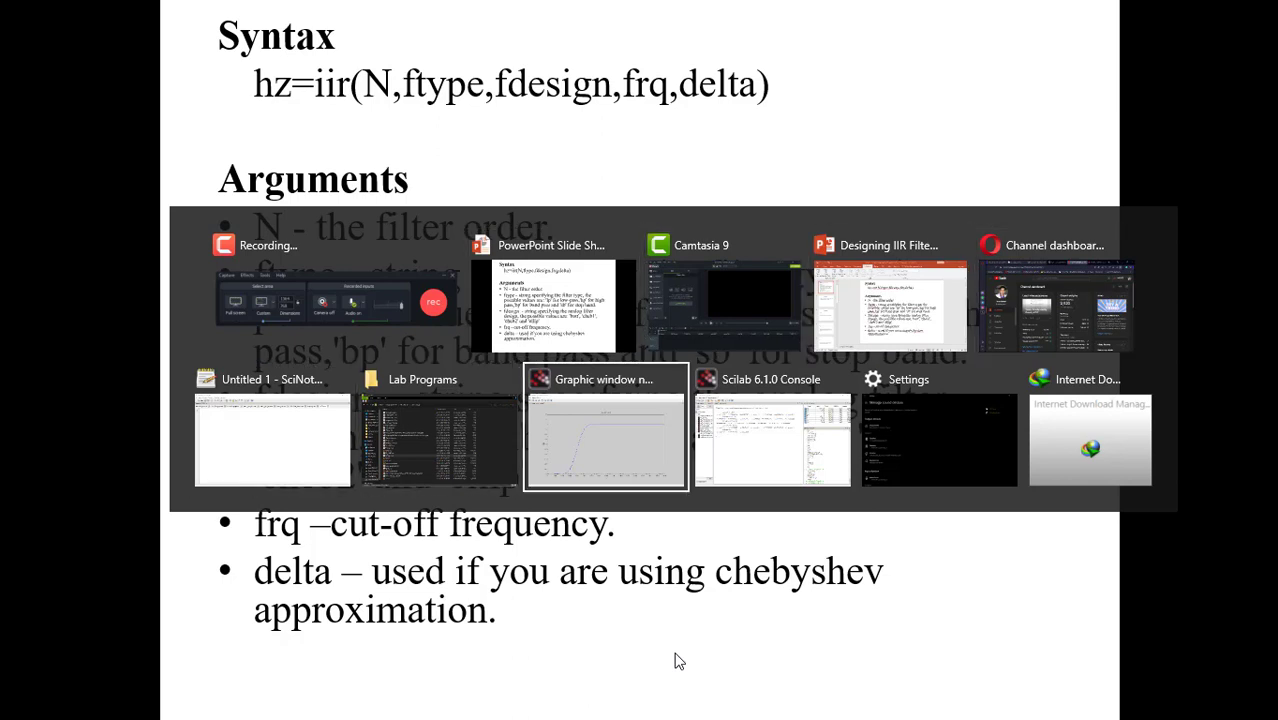
{"action": "key", "text": "alt+Tab"}
{"action": "key", "text": "alt+Tab"}
{"action": "key", "text": "alt+Tab"}
{"action": "key", "text": "alt+Tab"}
{"action": "key", "text": "alt+Tab"}
{"action": "key", "text": "alt+Tab"}
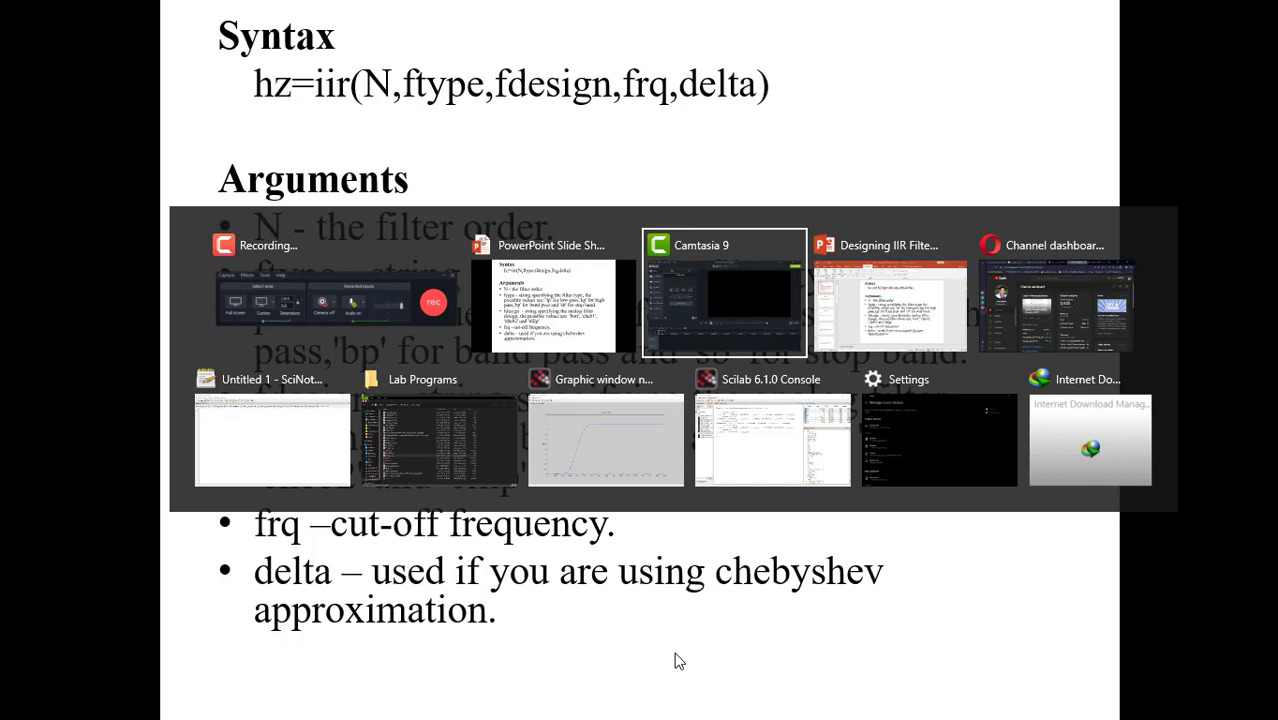
{"action": "key", "text": "alt+Tab"}
{"action": "key", "text": "alt+Tab"}
{"action": "key", "text": "alt+Tab"}
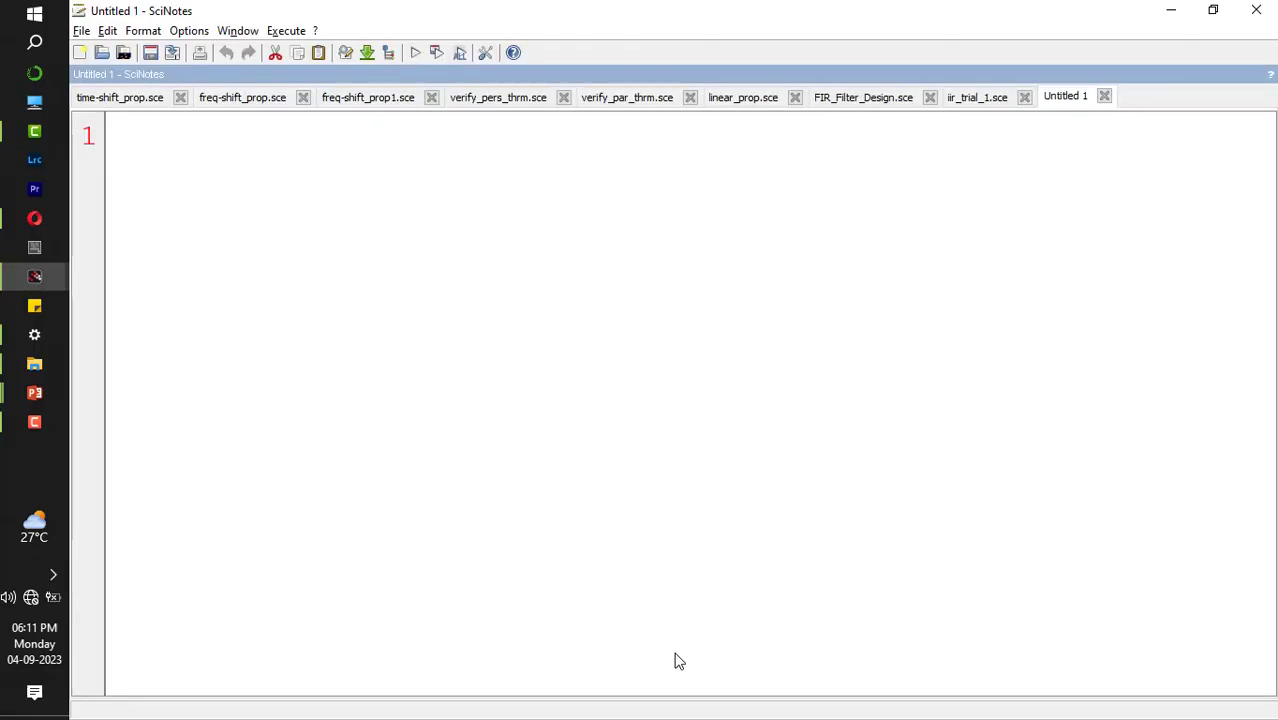
{"action": "type", "text": "// "}
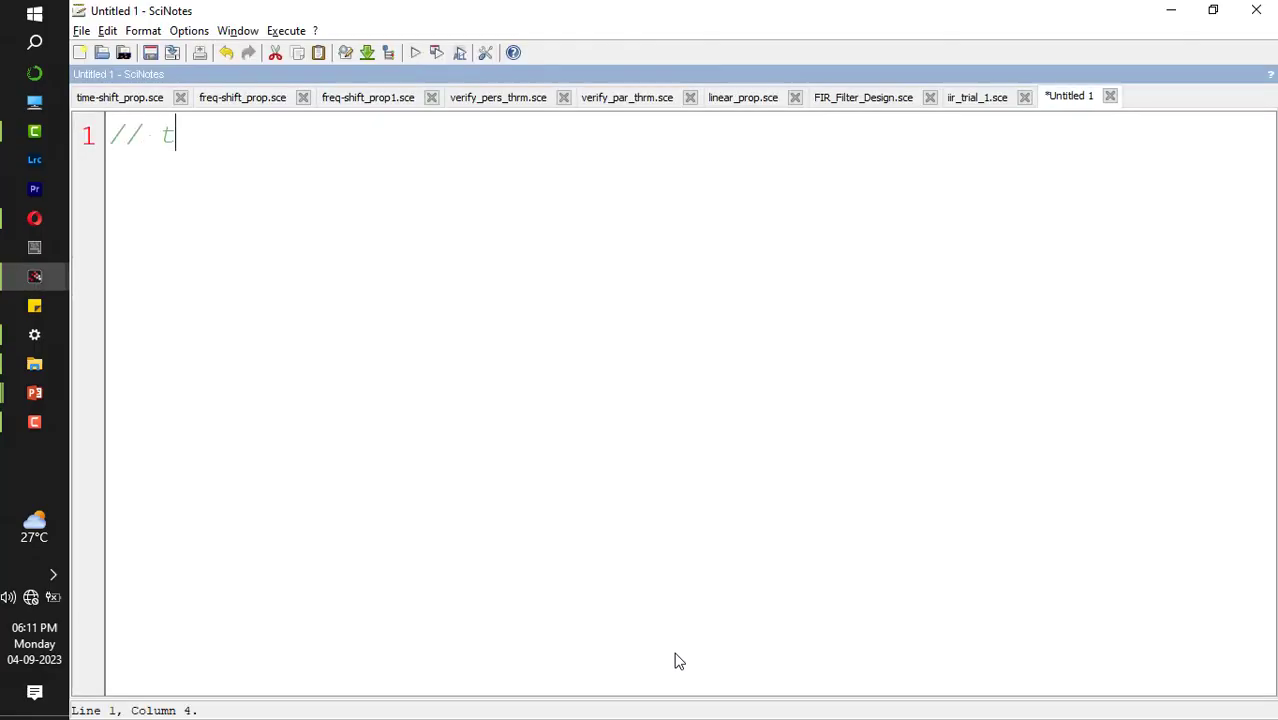
{"action": "type", "text": "to design "}
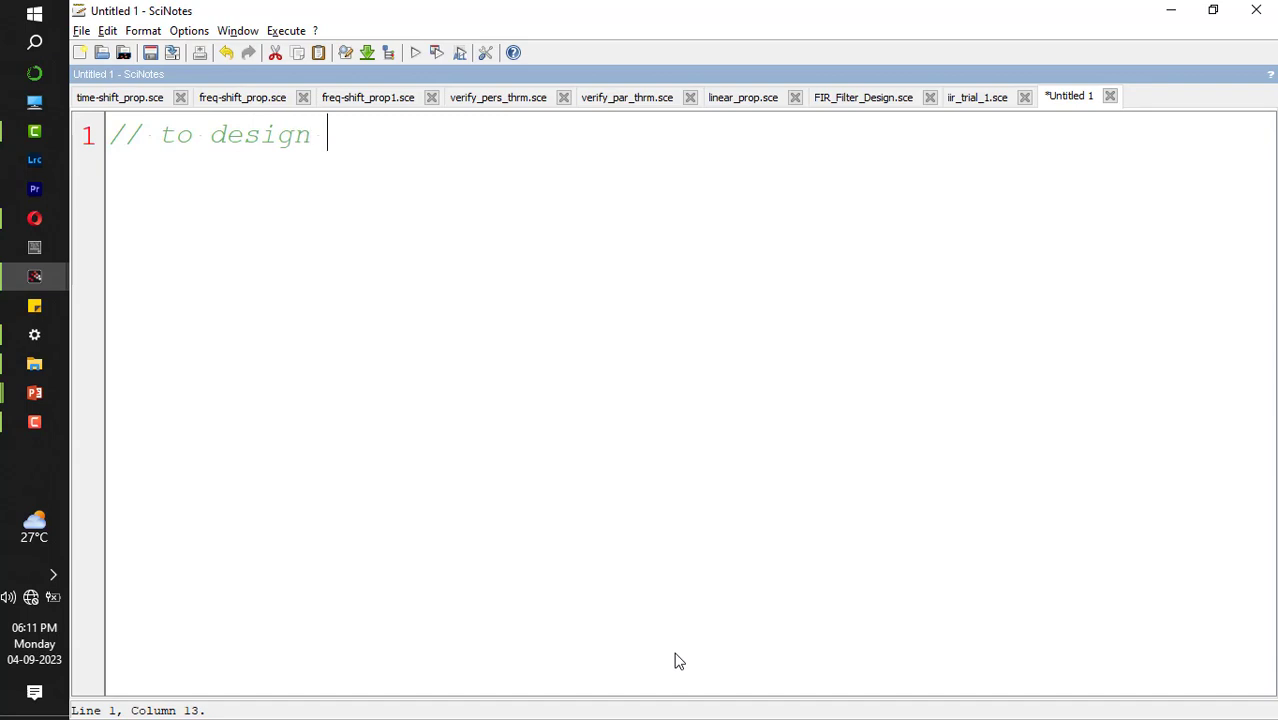
{"action": "type", "text": "IIR filter "}
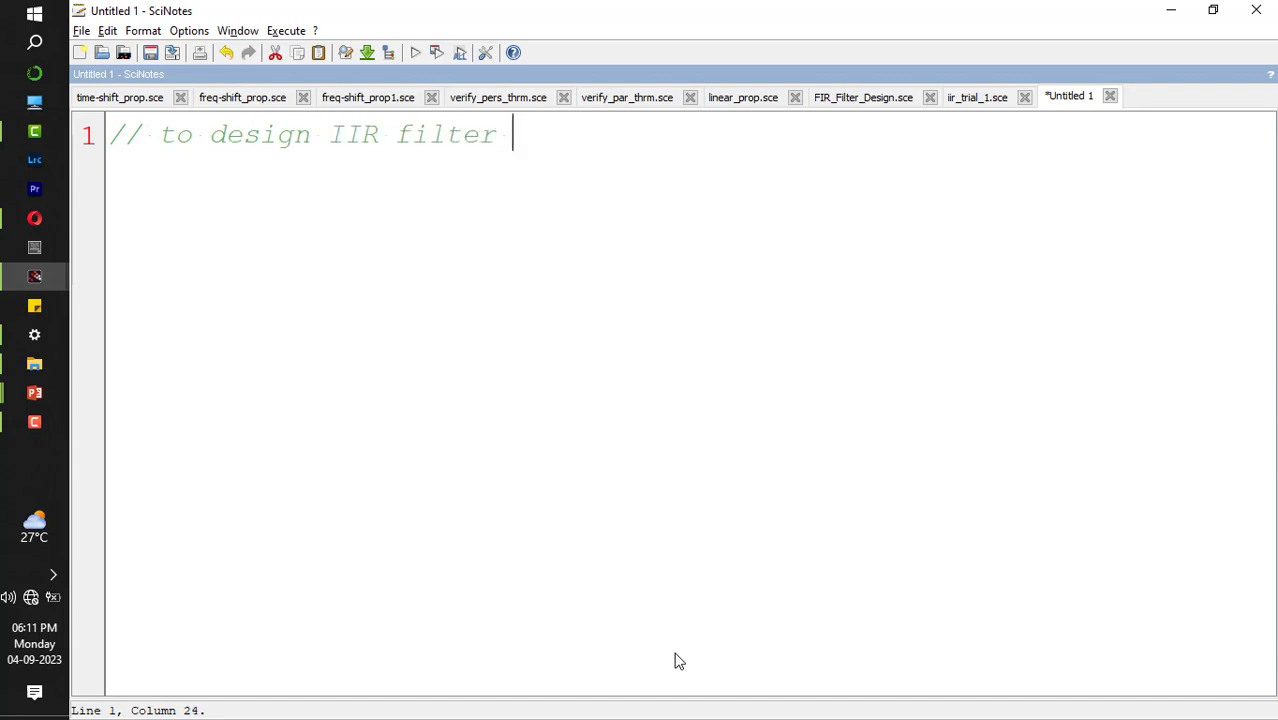
{"action": "type", "text": "using buu"}
{"action": "key", "text": "BackSpace"}
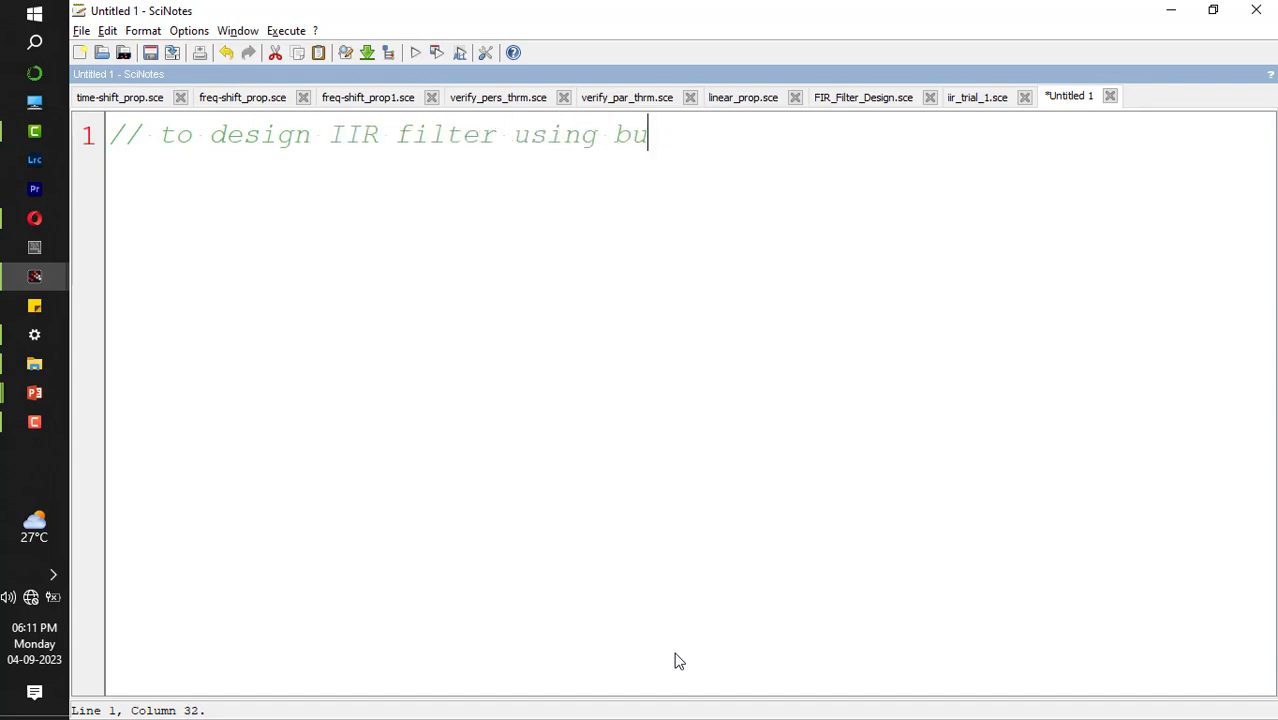
{"action": "type", "text": "tterwoth"}
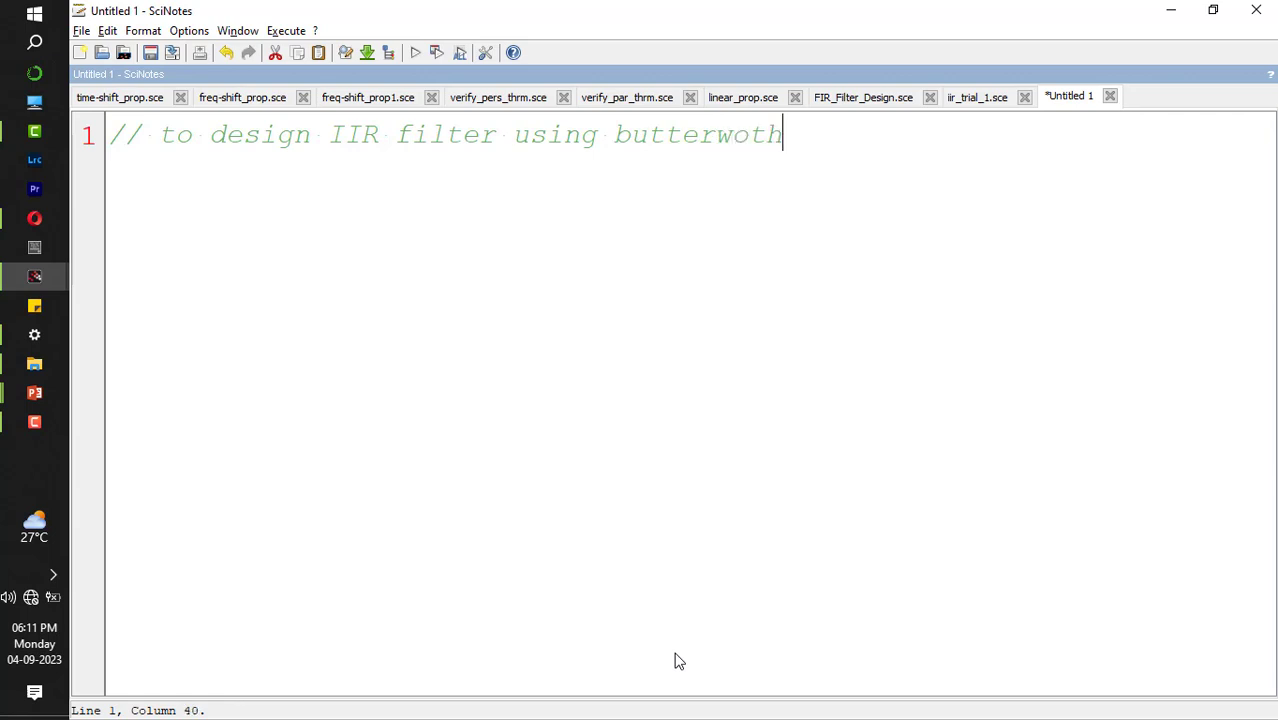
{"action": "key", "text": "BackSpace"}
{"action": "key", "text": "BackSpace"}
{"action": "type", "text": "rt"}
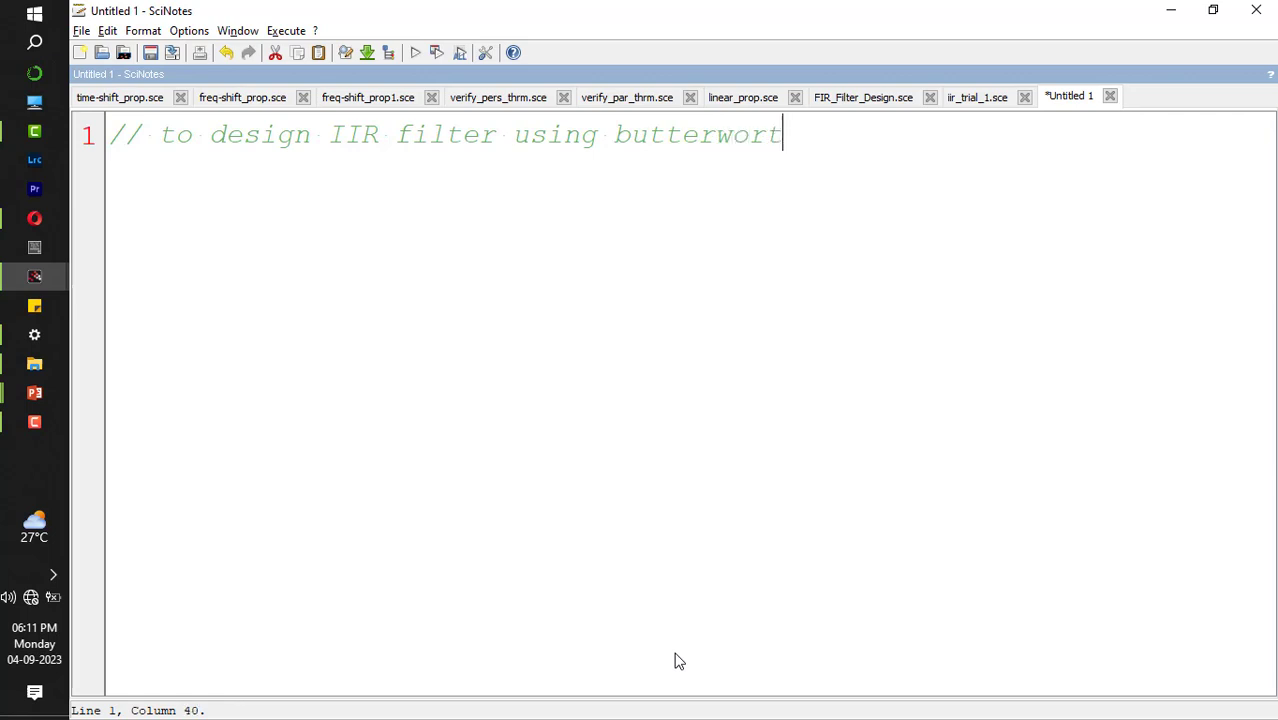
{"action": "type", "text": "h approc"}
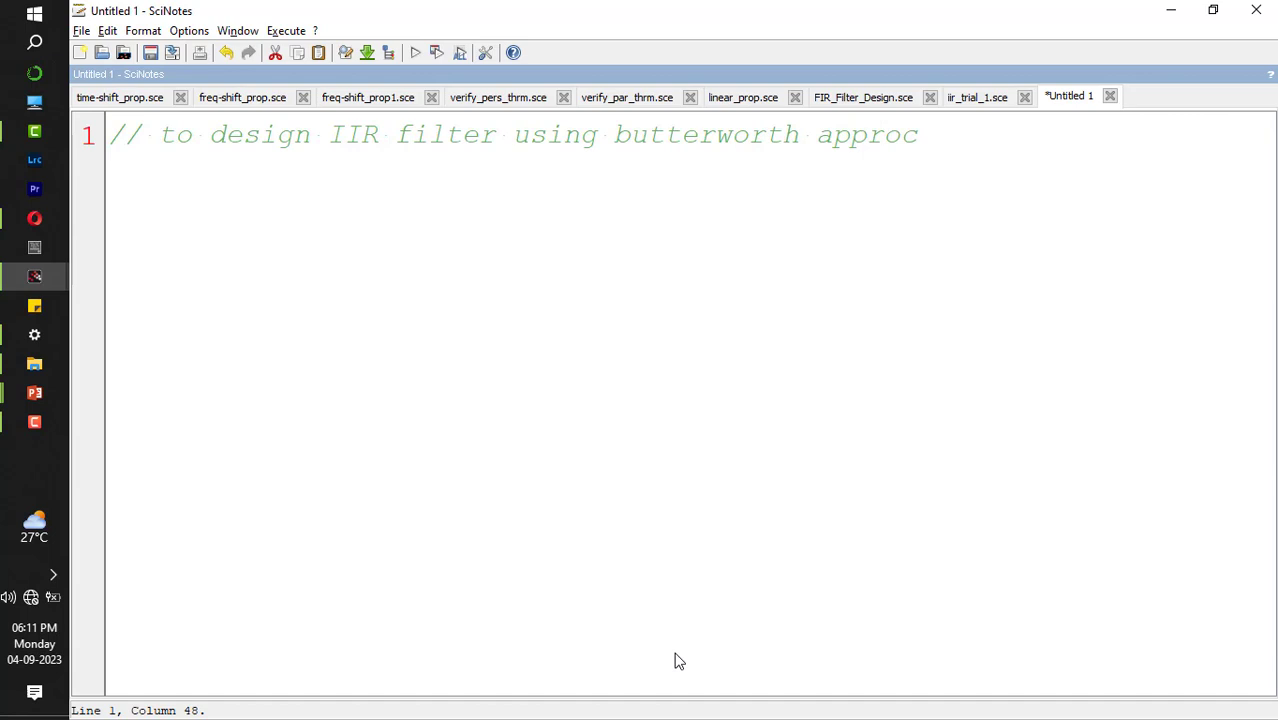
{"action": "key", "text": "BackSpace"}
{"action": "type", "text": "x"}
Add clc, clear and close lines, then begin an N = assignment.
{"action": "key", "text": "Return"}
{"action": "key", "text": "Return"}
{"action": "key", "text": "Return"}
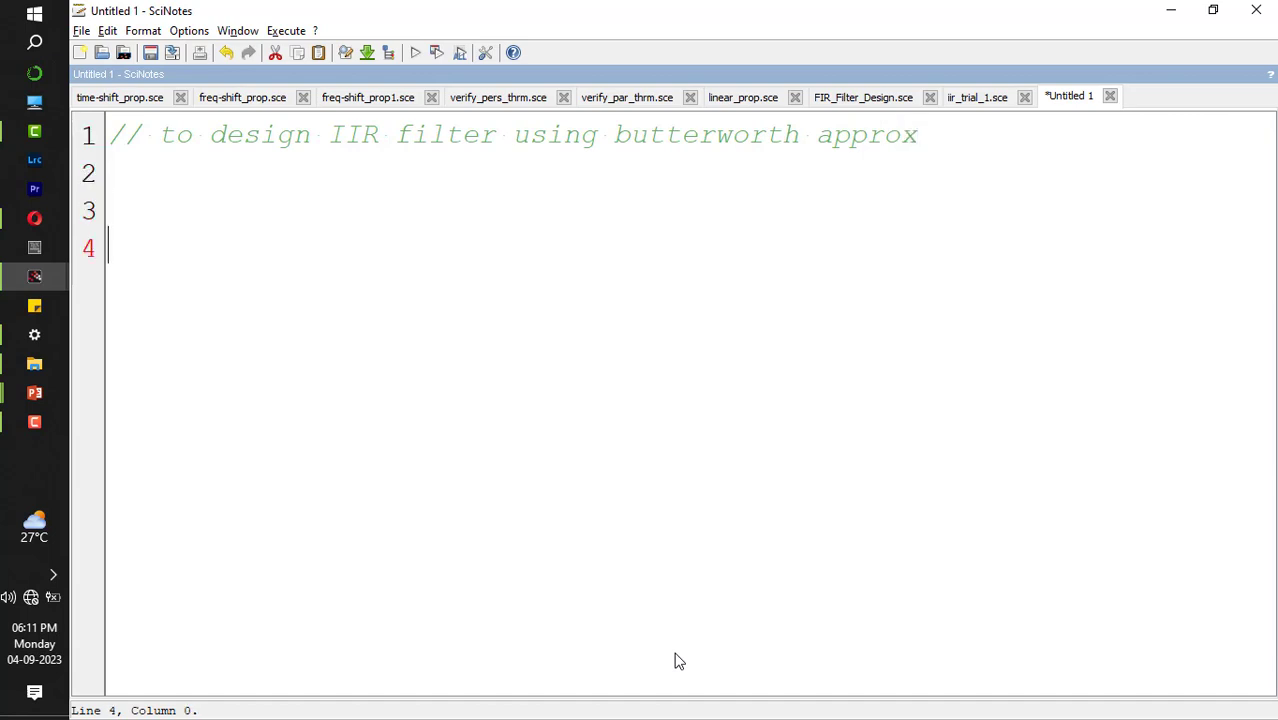
{"action": "type", "text": "clc"}
{"action": "key", "text": "Return"}
{"action": "type", "text": "clea"}
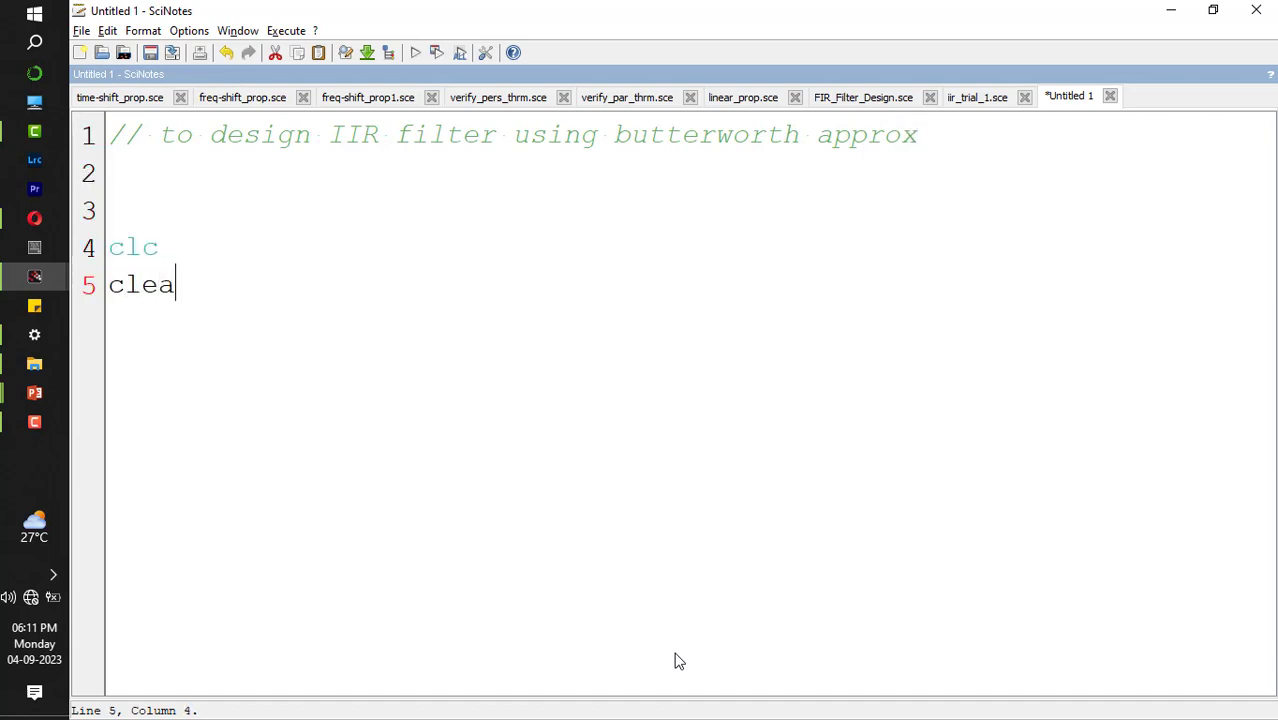
{"action": "type", "text": "r close"}
{"action": "key", "text": "Return"}
{"action": "key", "text": "Return"}
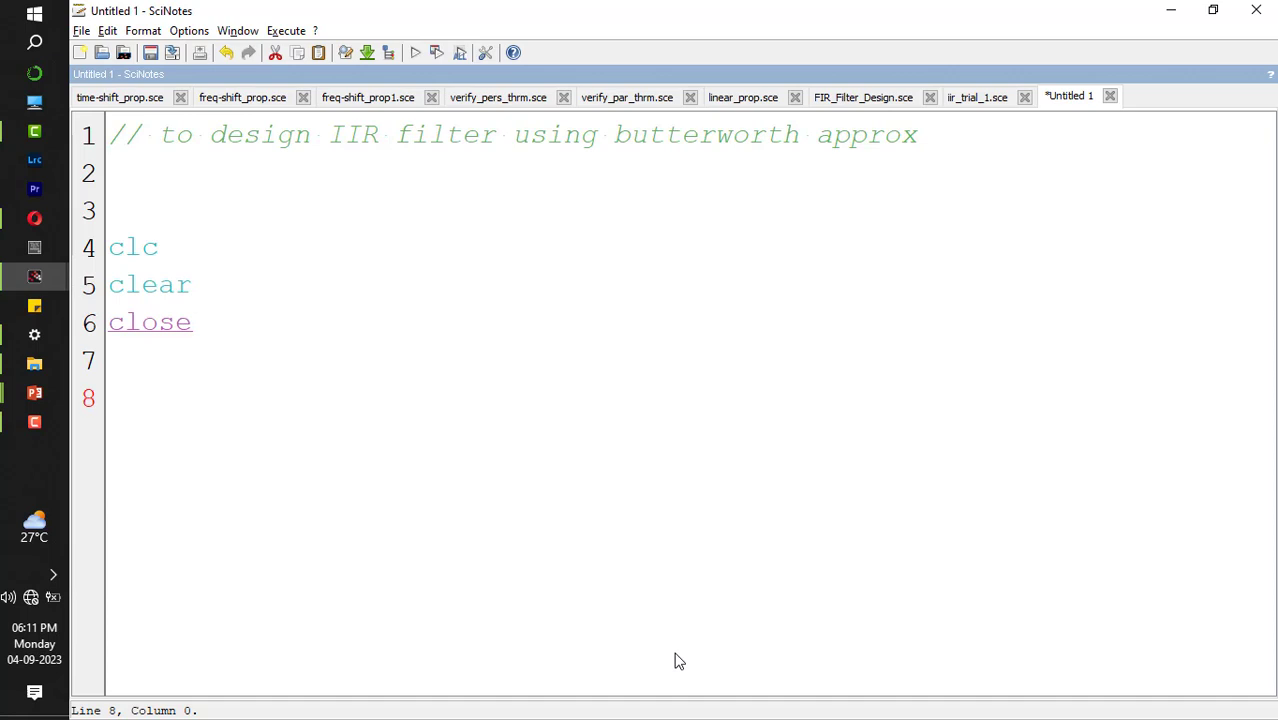
{"action": "type", "text": "N ="}
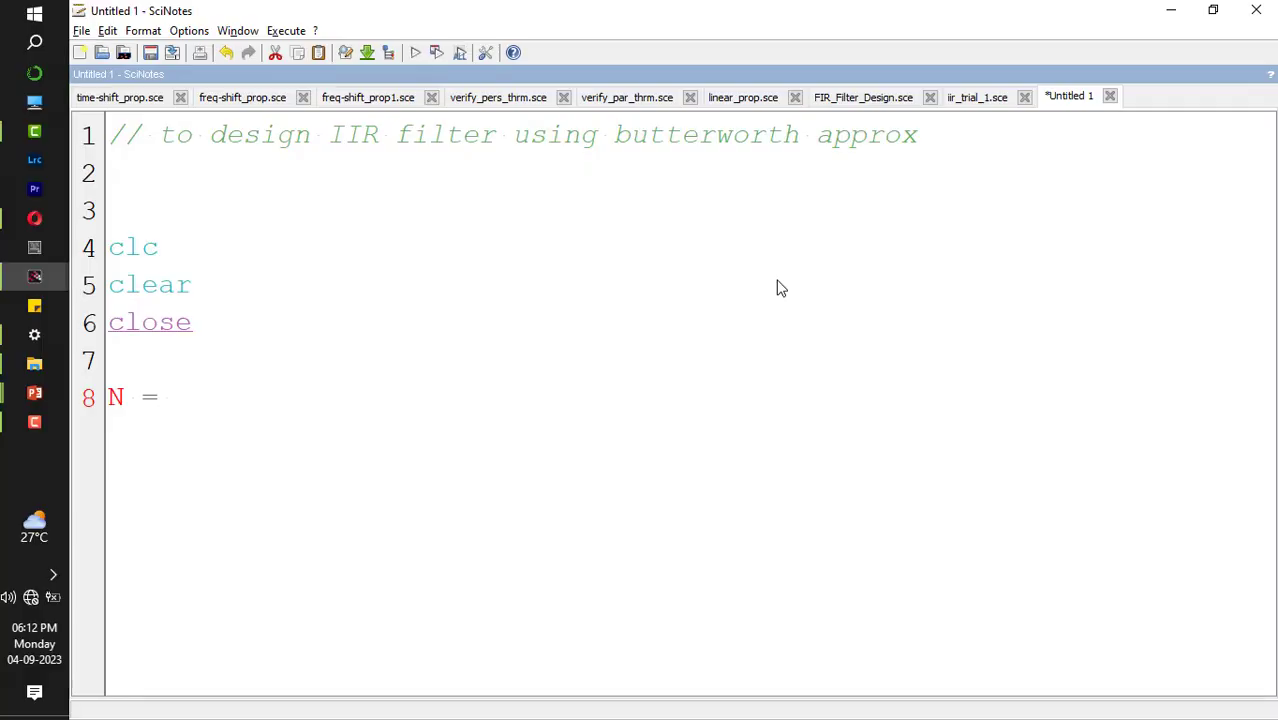
Set N = 5 and define fc = 1500, fs = 16000 and wc = fc/fs.
{"action": "type", "text": " 5"}
{"action": "key", "text": "Return"}
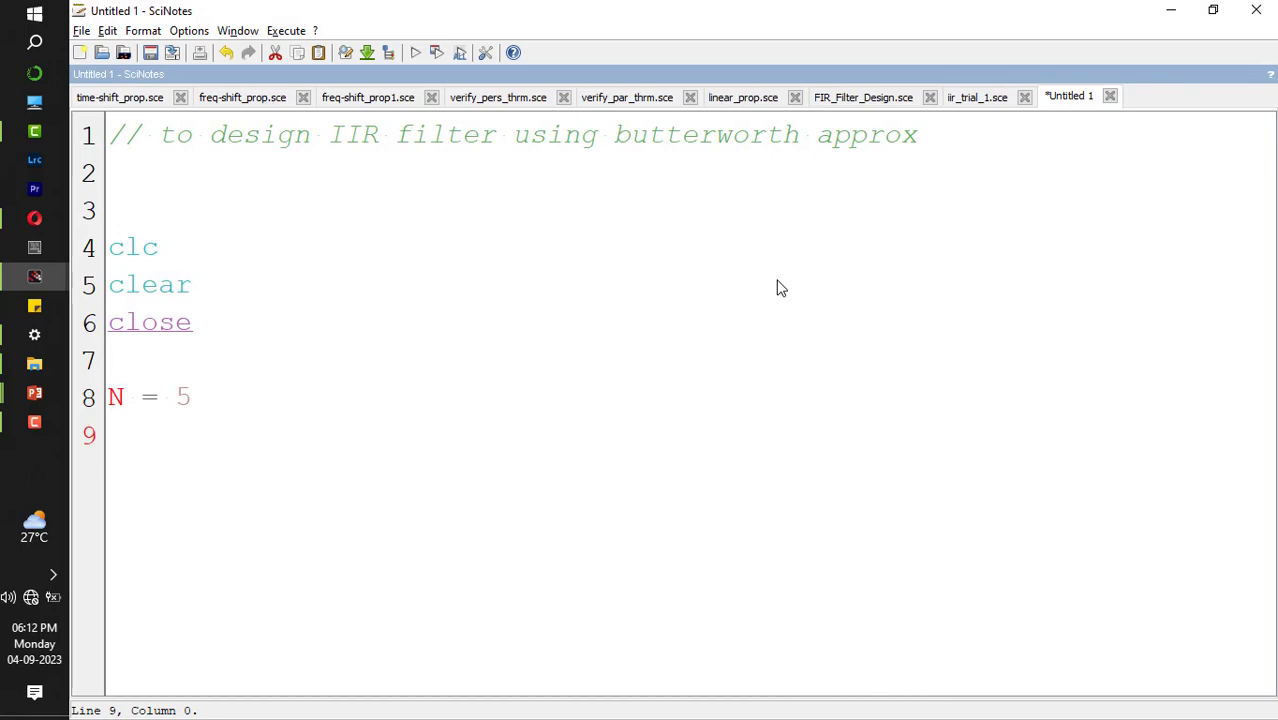
{"action": "type", "text": "fc ="}
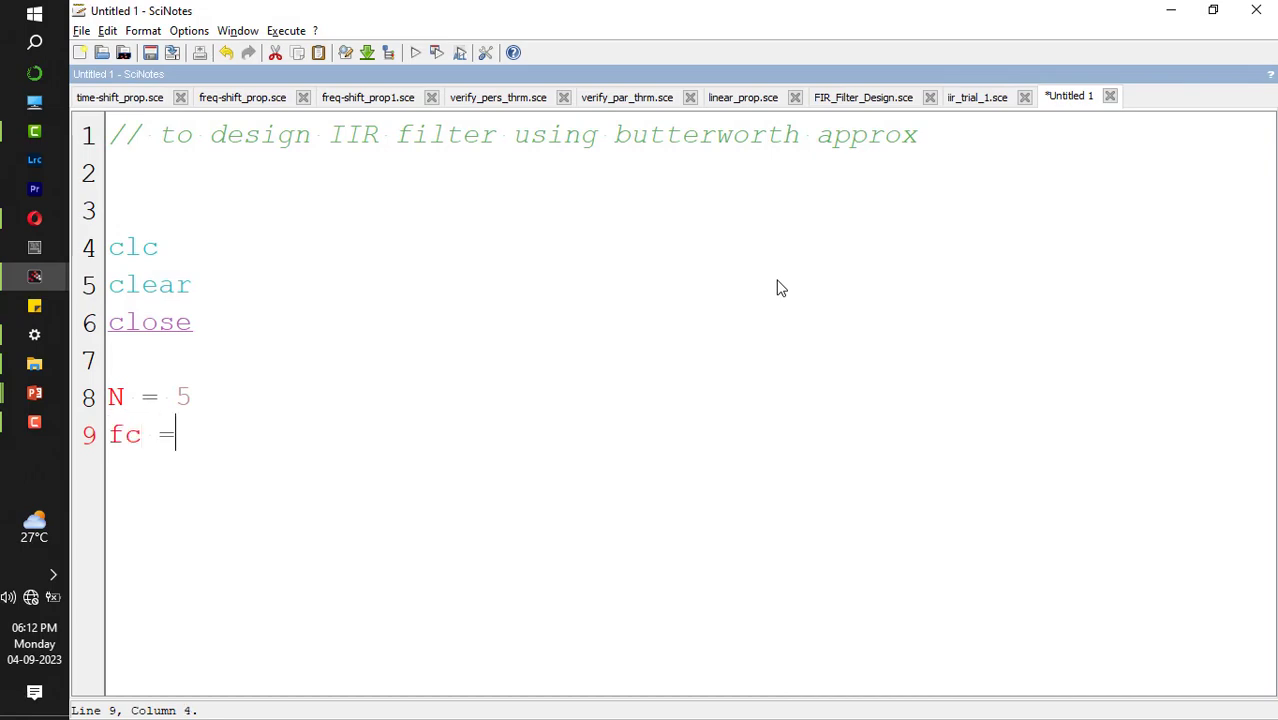
{"action": "type", "text": "1500"}
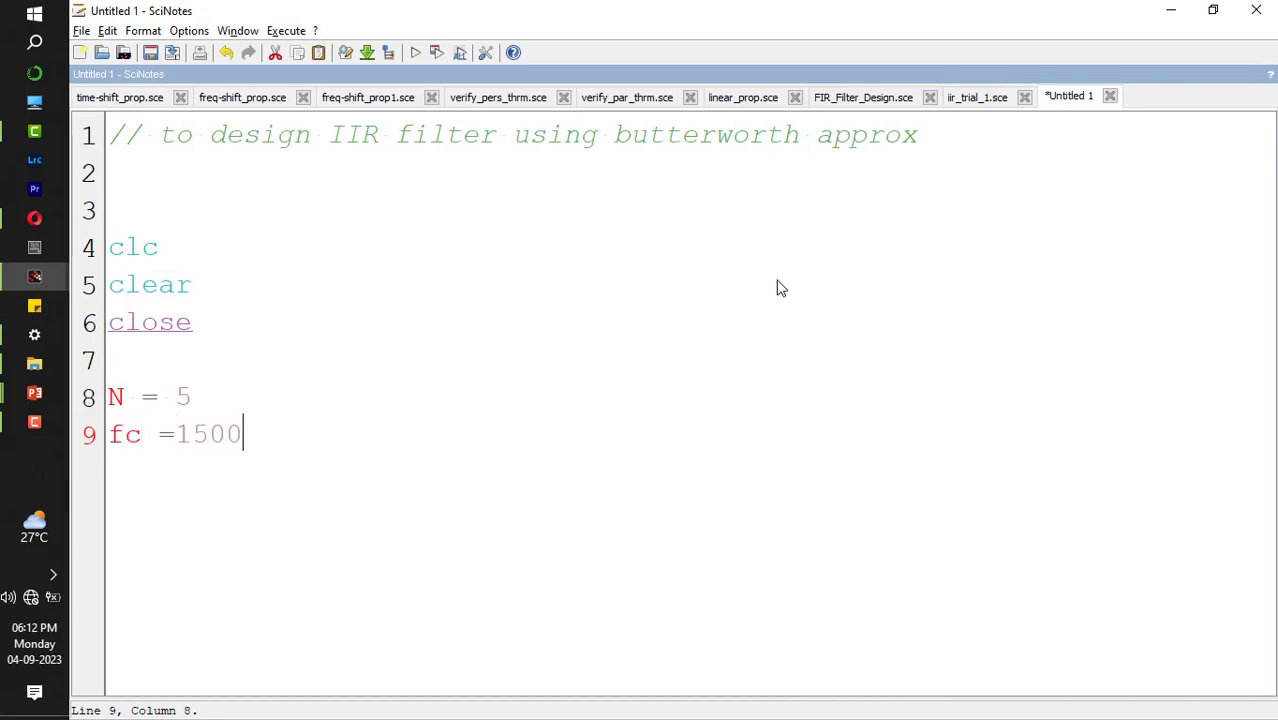
{"action": "key", "text": "Return"}
{"action": "type", "text": "fs ="}
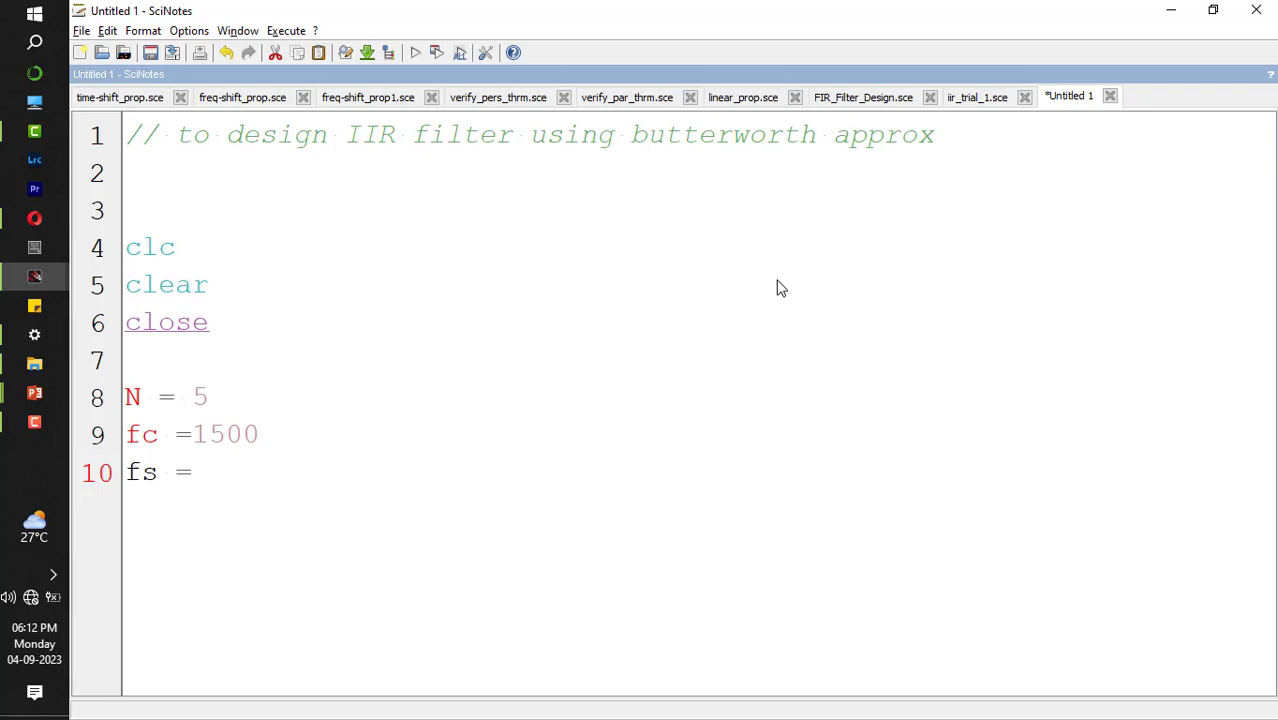
{"action": "type", "text": "16"}
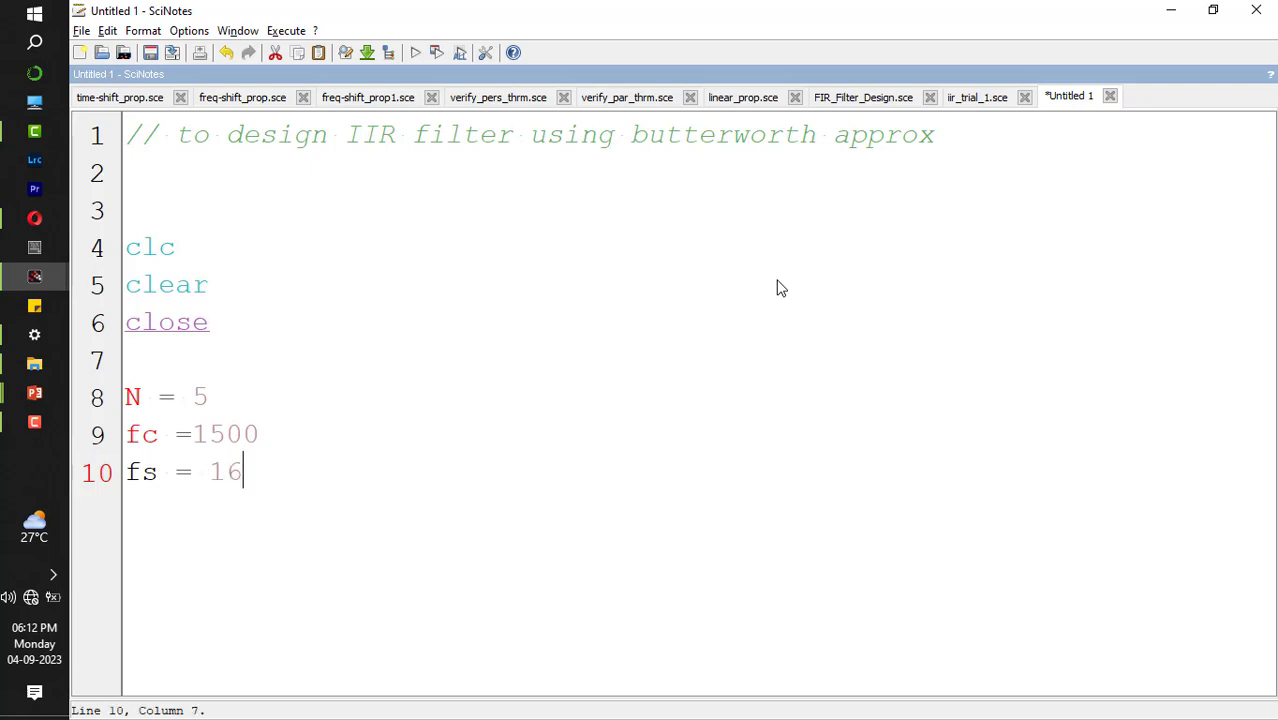
{"action": "type", "text": "000"}
{"action": "key", "text": "Return"}
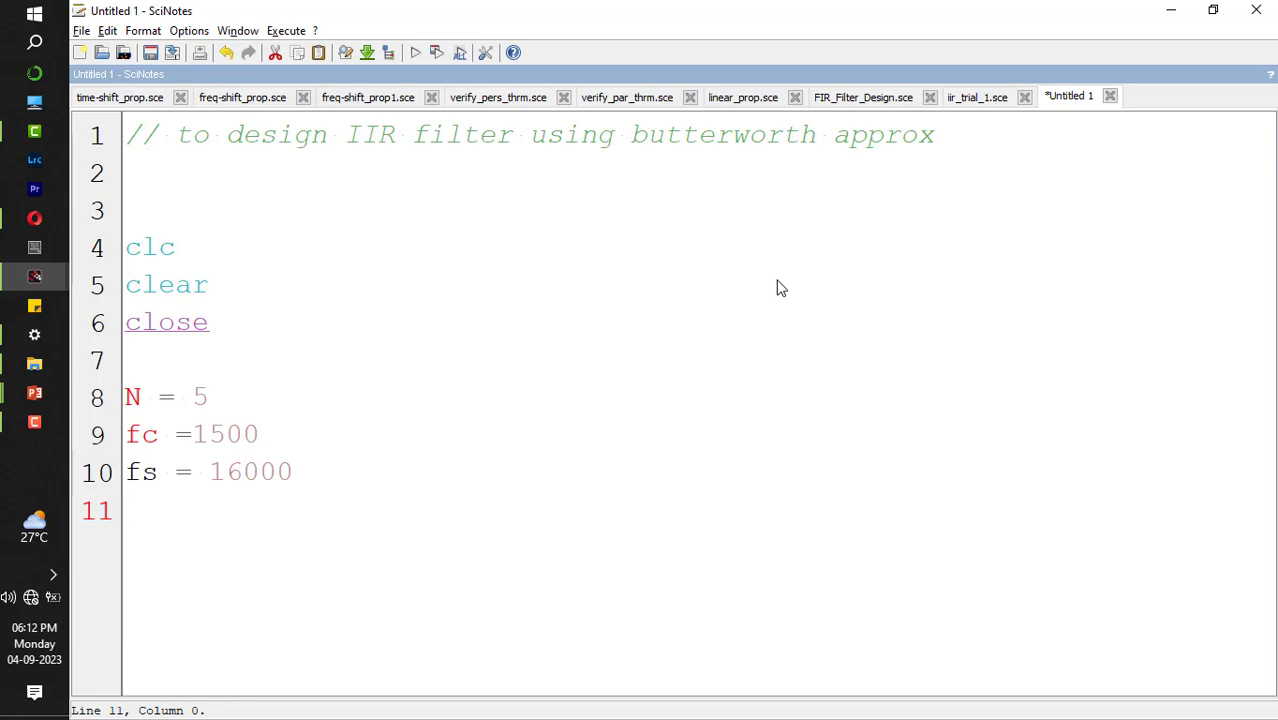
{"action": "type", "text": "wc = "}
{"action": "type", "text": "fc"}
{"action": "type", "text": "/fs"}
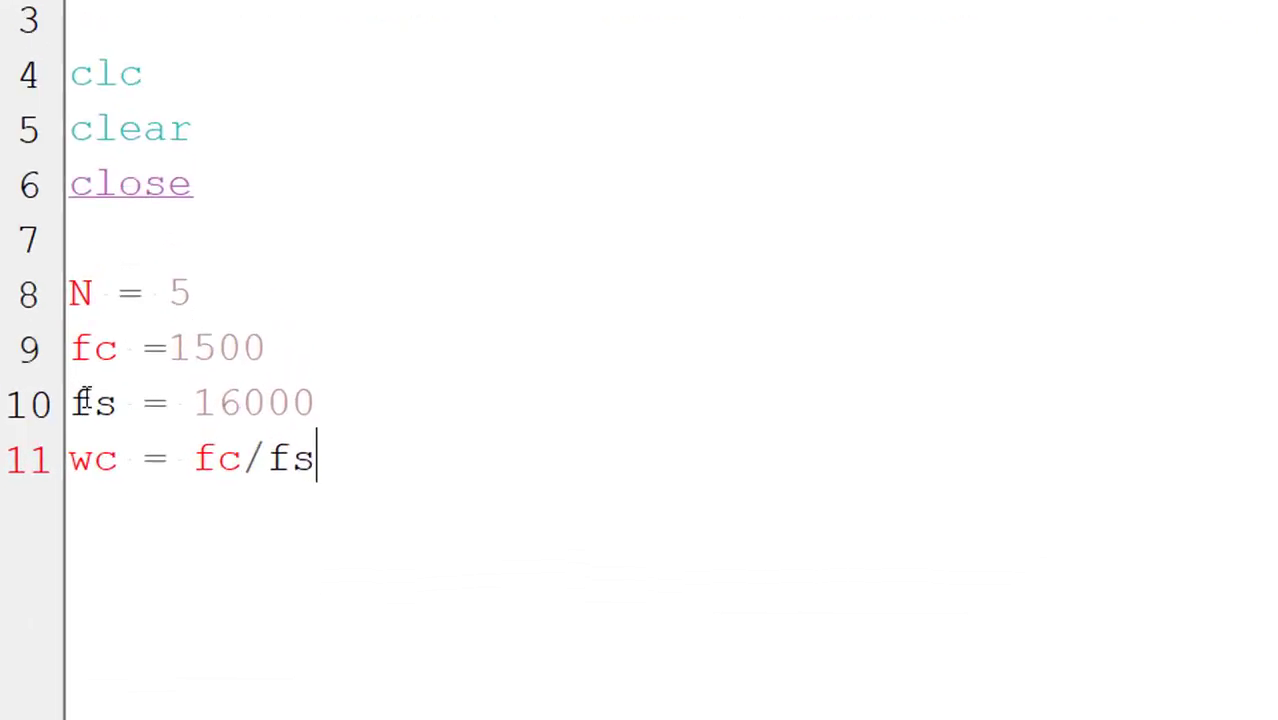
Rename fs to Fs in its definition and the wc formula, then add blank lines.
{"action": "left_click", "coordinate": [86, 390]}
{"action": "key", "text": "BackSpace"}
{"action": "type", "text": "F"}
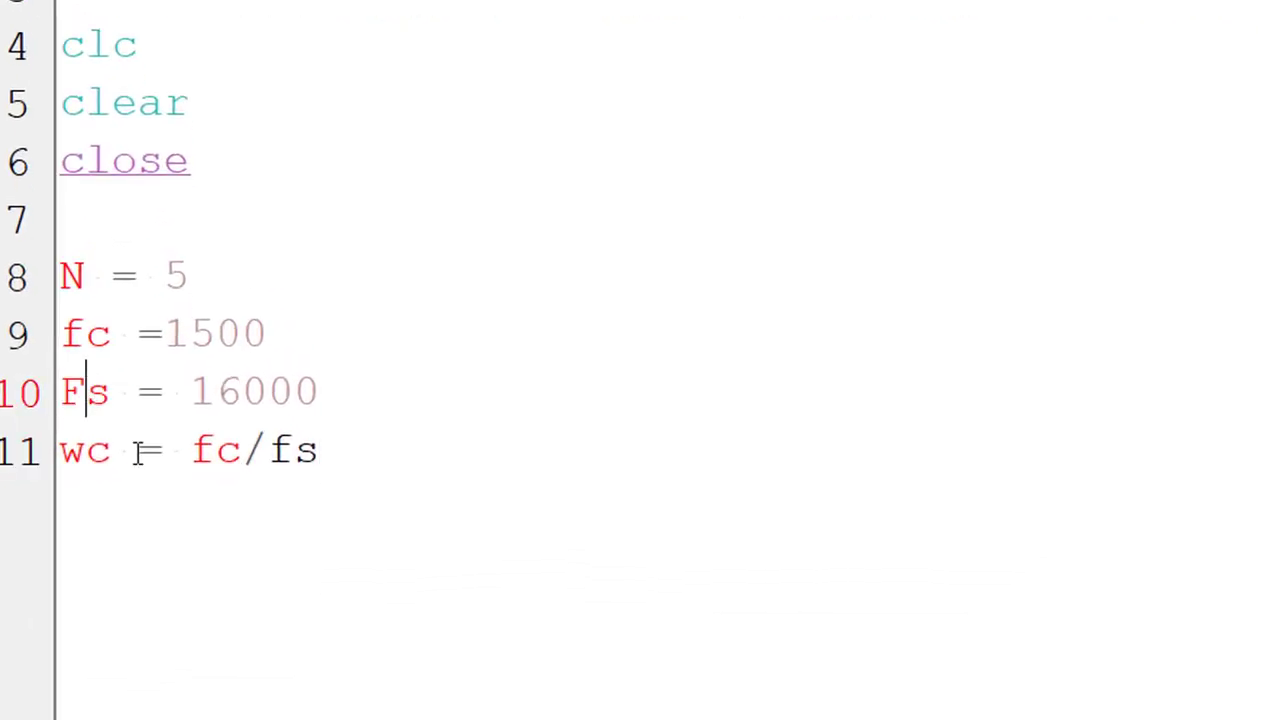
{"action": "left_click", "coordinate": [282, 450]}
{"action": "key", "text": "BackSpace"}
{"action": "type", "text": "F"}
{"action": "left_click", "coordinate": [348, 452]}
{"action": "key", "text": "Return"}
{"action": "key", "text": "Return"}
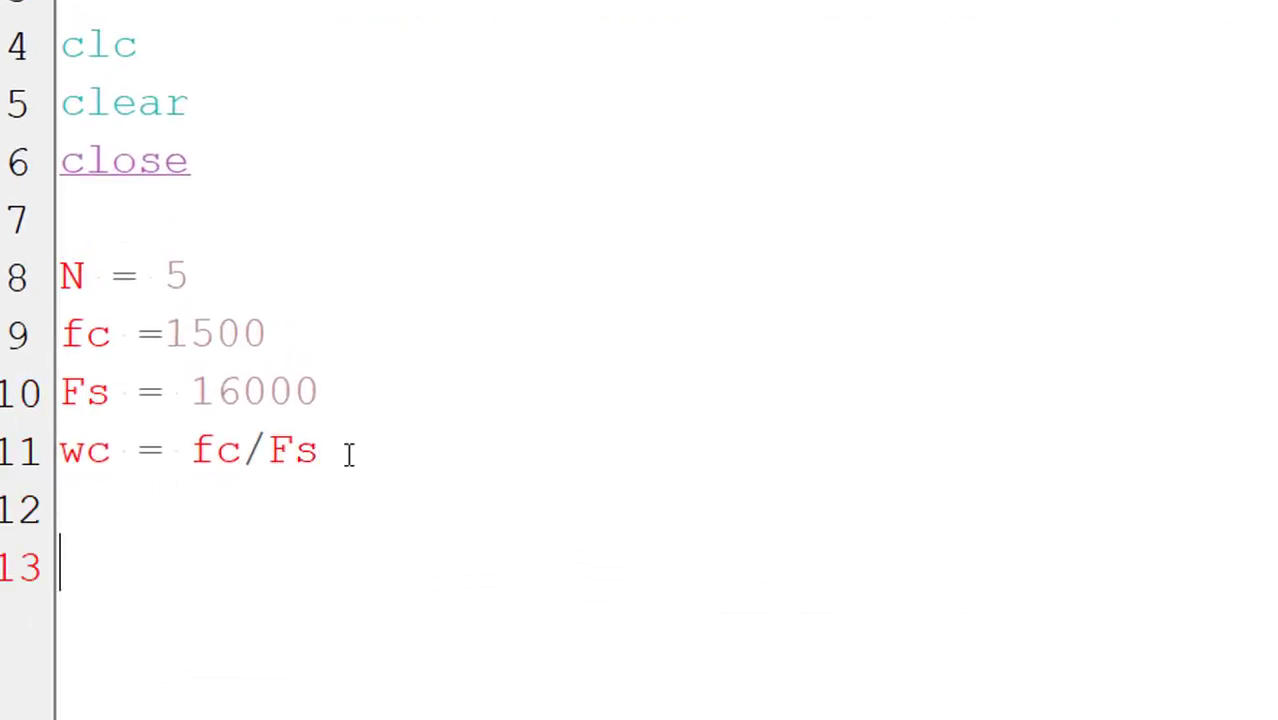
Write Hz = iir(N, 'lp', 'butt', wc, [0 0]) on line 13.
{"action": "type", "text": "H"}
{"action": "type", "text": "z = "}
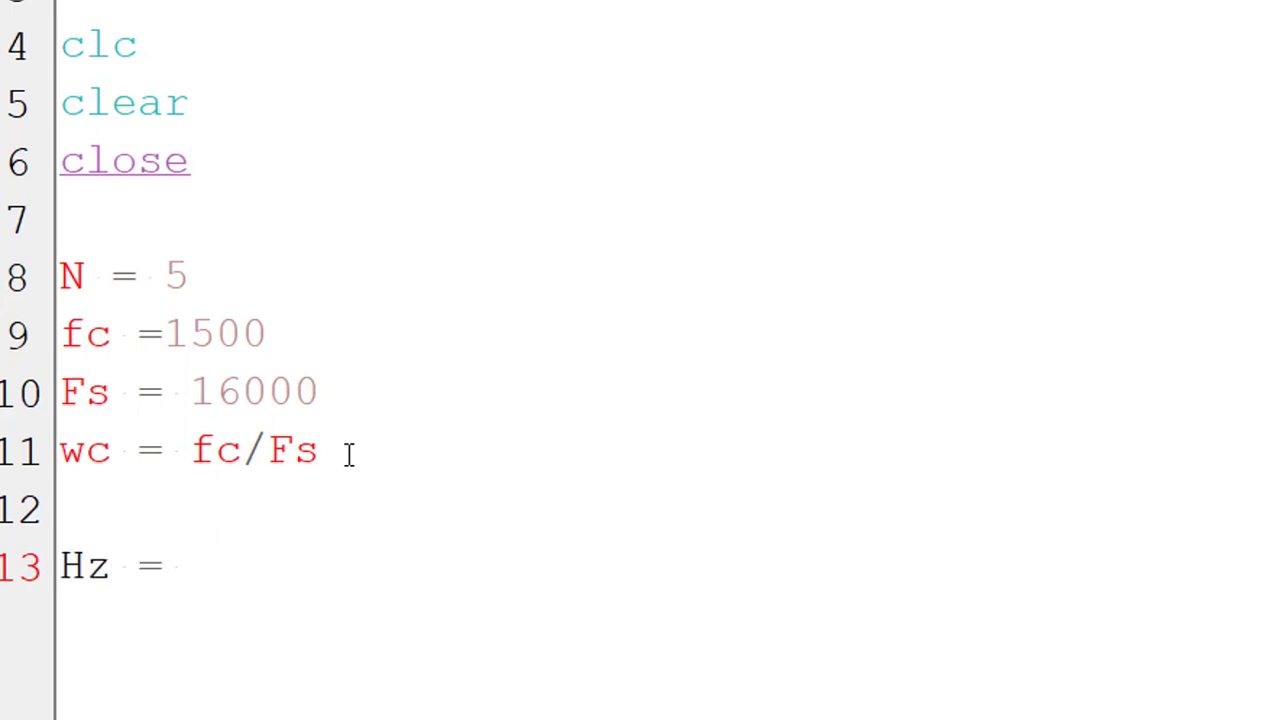
{"action": "type", "text": "iir("}
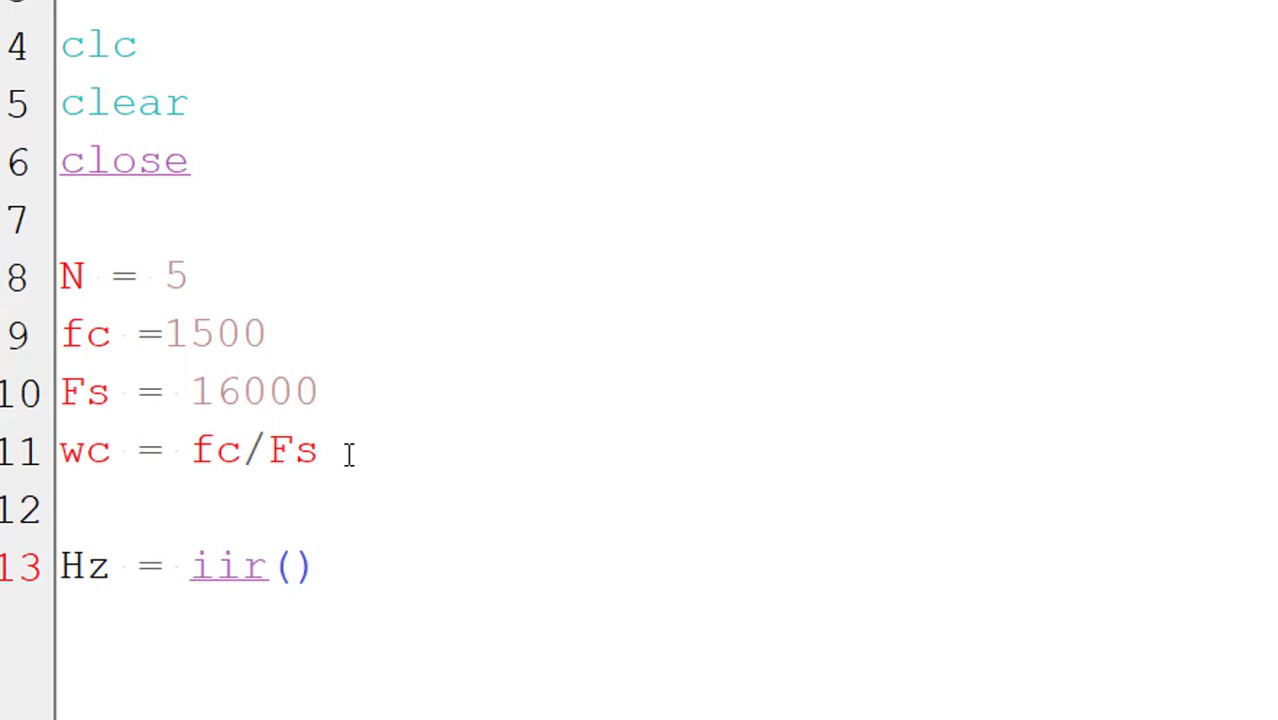
{"action": "type", "text": "''"}
{"action": "key", "text": "BackSpace"}
{"action": "key", "text": "BackSpace"}
{"action": "type", "text": "N"}
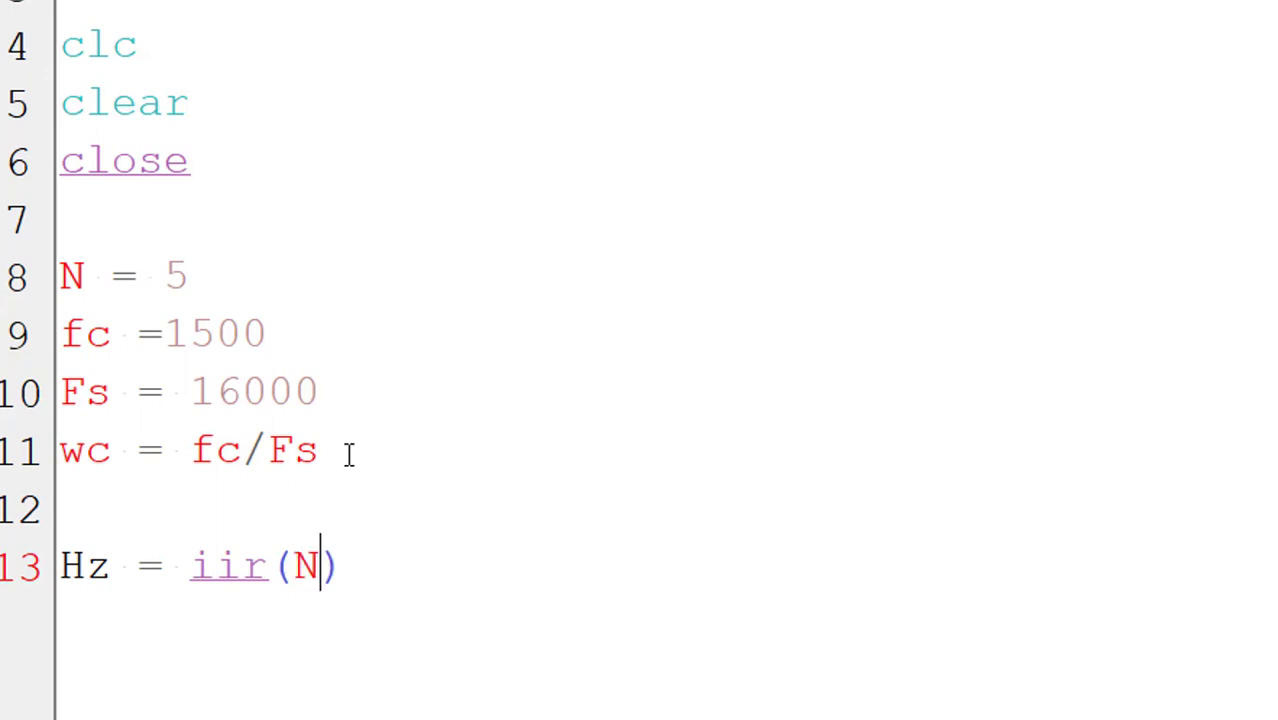
{"action": "type", "text": ", '"}
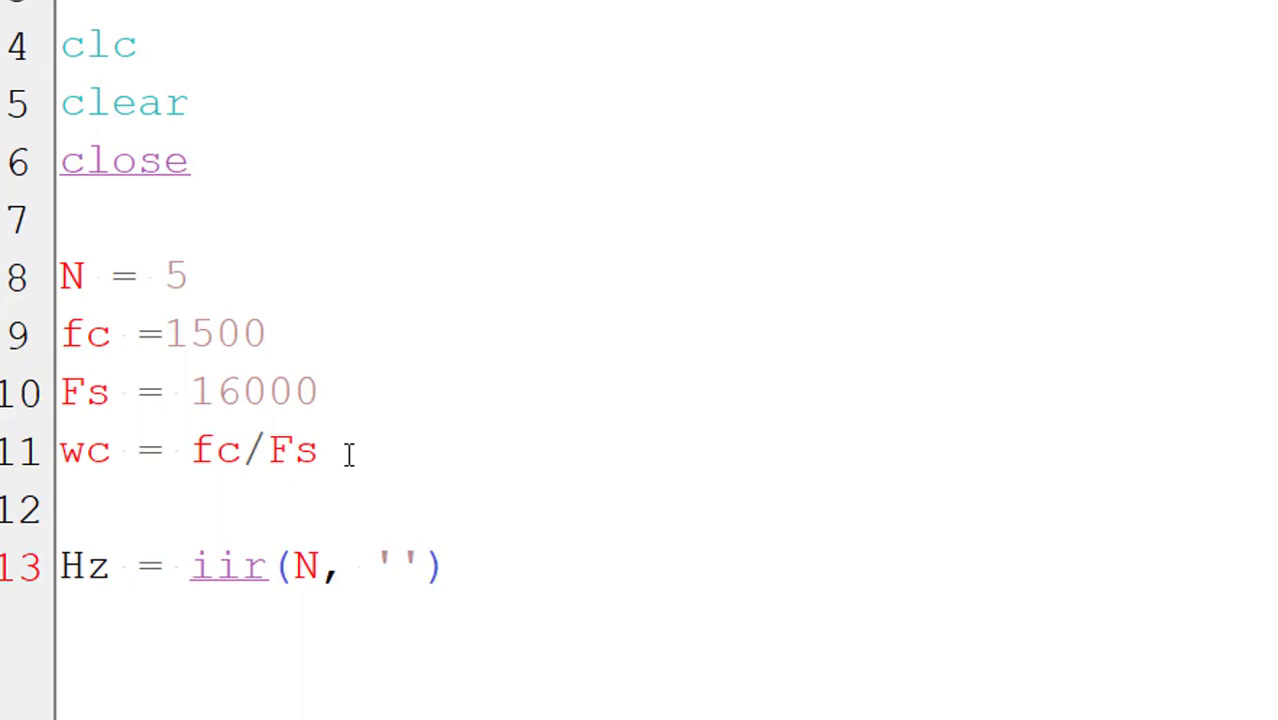
{"action": "type", "text": "lp"}
{"action": "key", "text": "Right"}
{"action": "type", "text": ","}
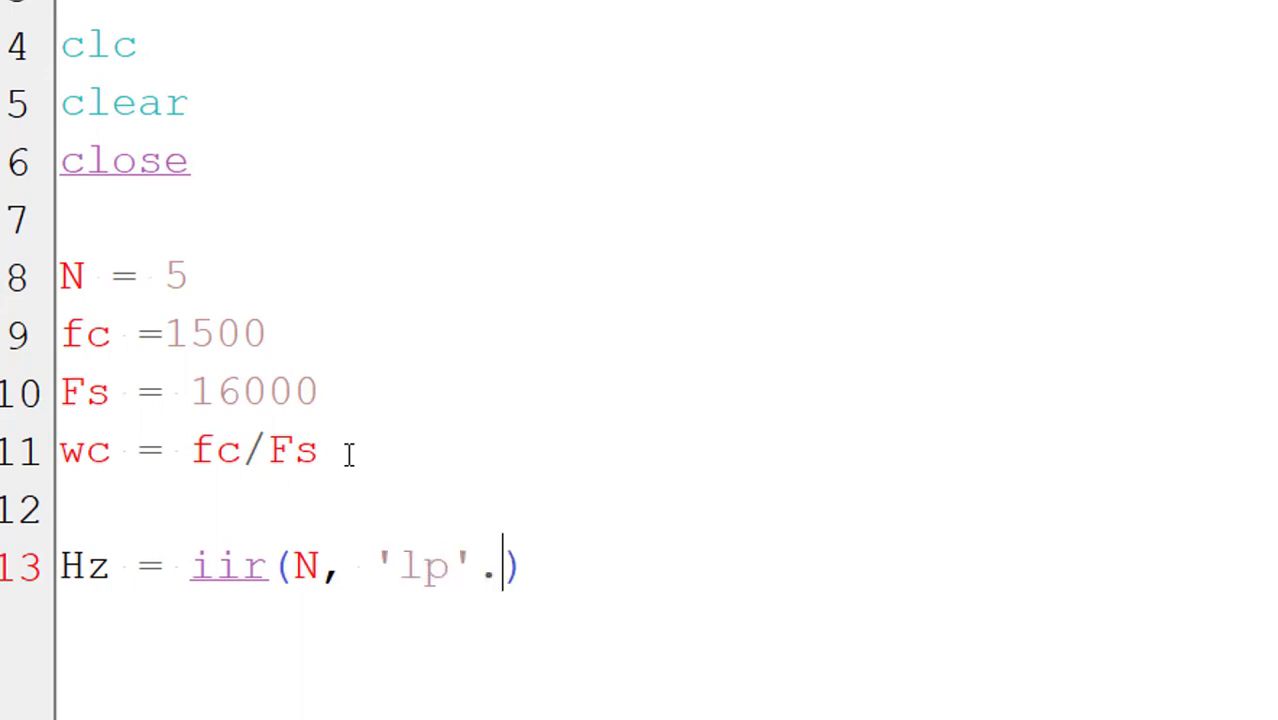
{"action": "key", "text": "BackSpace"}
{"action": "type", "text": ","}
{"action": "type", "text": "'B"}
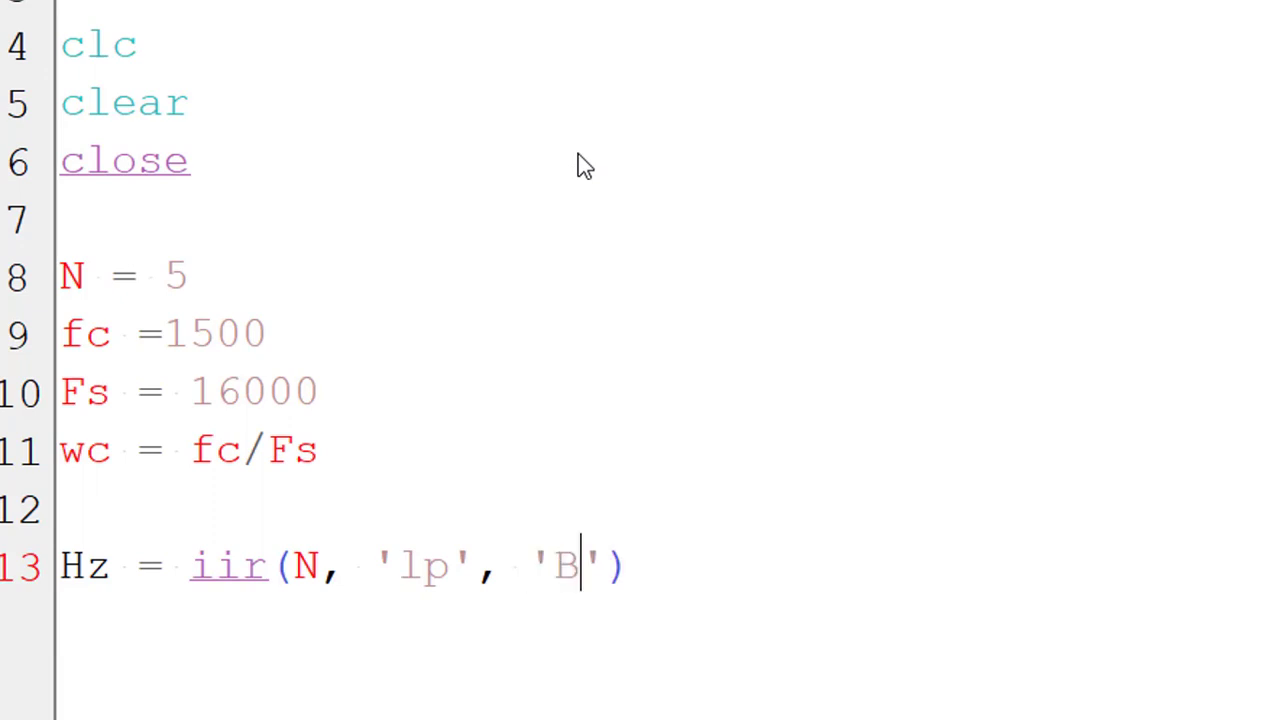
{"action": "type", "text": "u"}
{"action": "key", "text": "BackSpace"}
{"action": "key", "text": "BackSpace"}
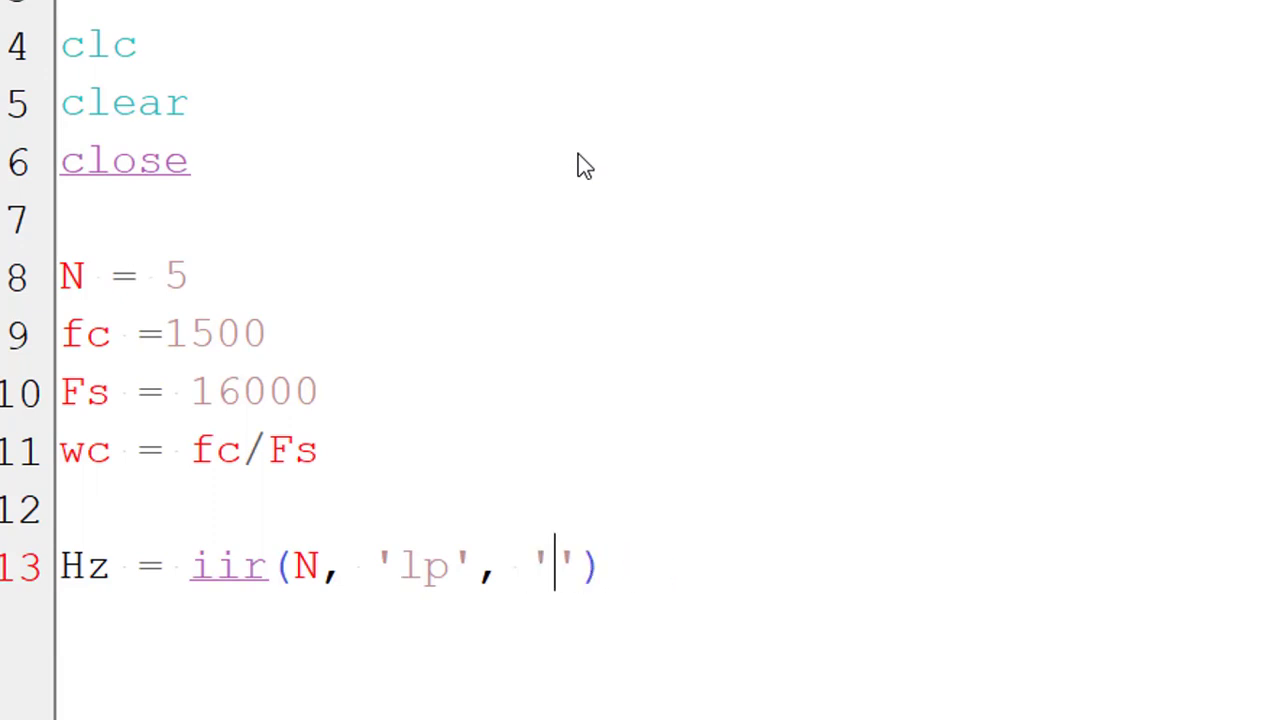
{"action": "type", "text": "butt'"}
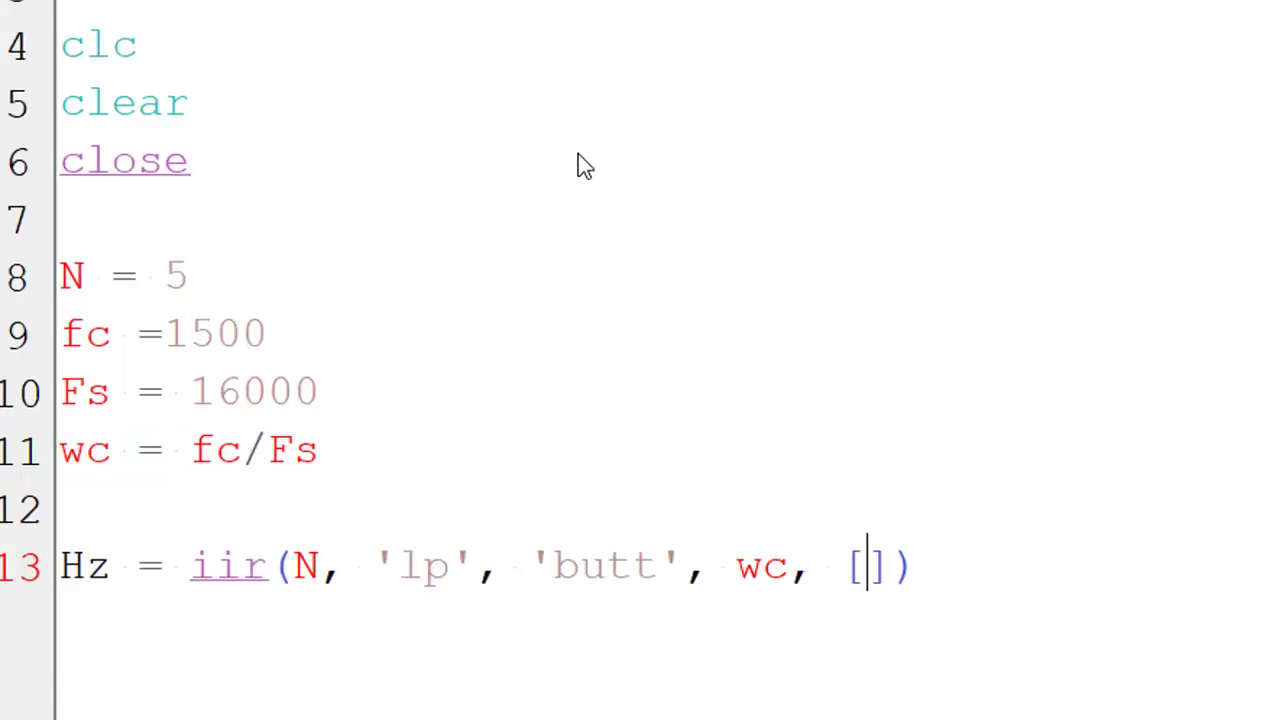
{"action": "type", "text": "0 0"}
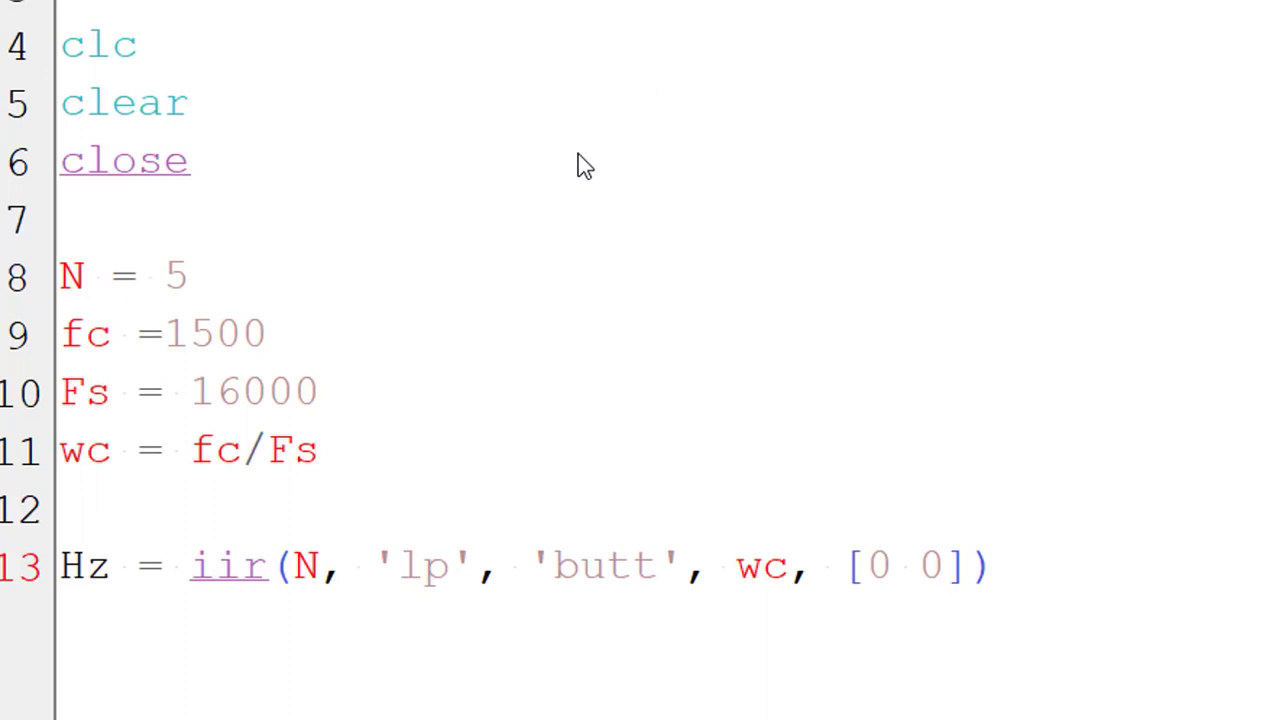
{"action": "key", "text": "Right"}
{"action": "key", "text": "Right"}
Write disp('The system function H(z) for the given spec. is',Hz) on line 14.
{"action": "key", "text": "Return"}
{"action": "type", "text": "ds"}
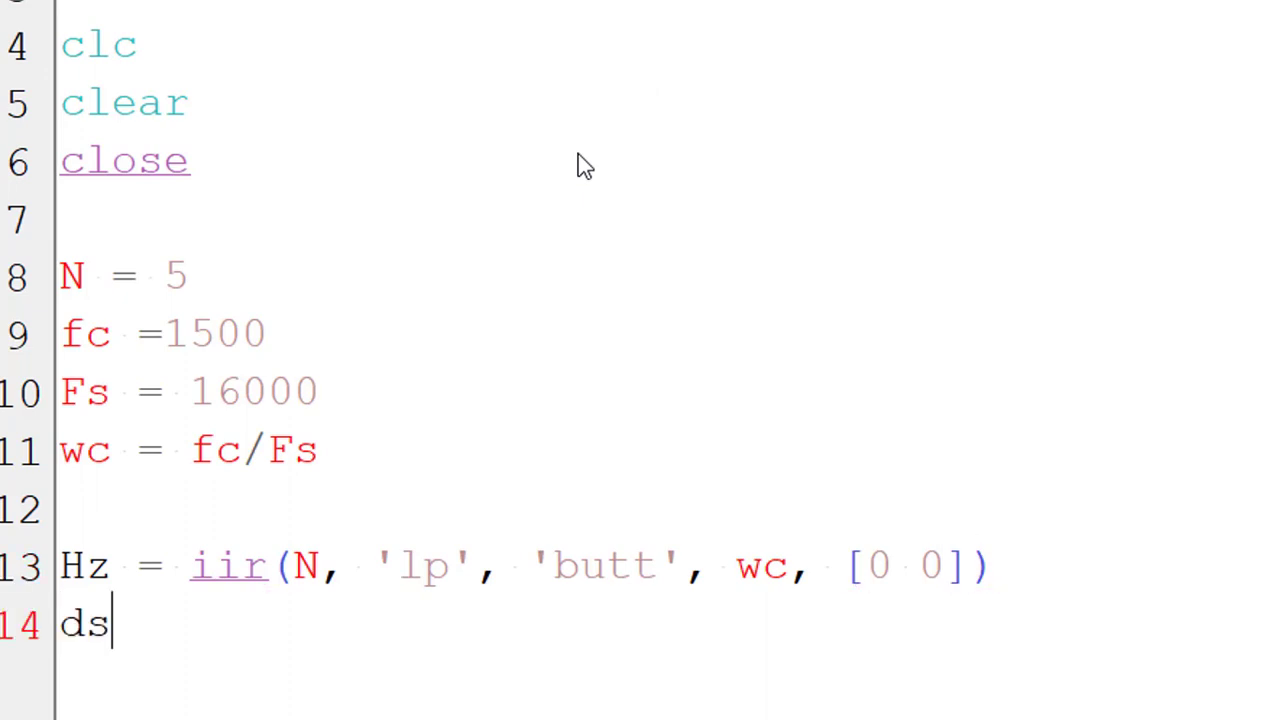
{"action": "type", "text": "i"}
{"action": "key", "text": "BackSpace"}
{"action": "key", "text": "BackSpace"}
{"action": "type", "text": "isp"}
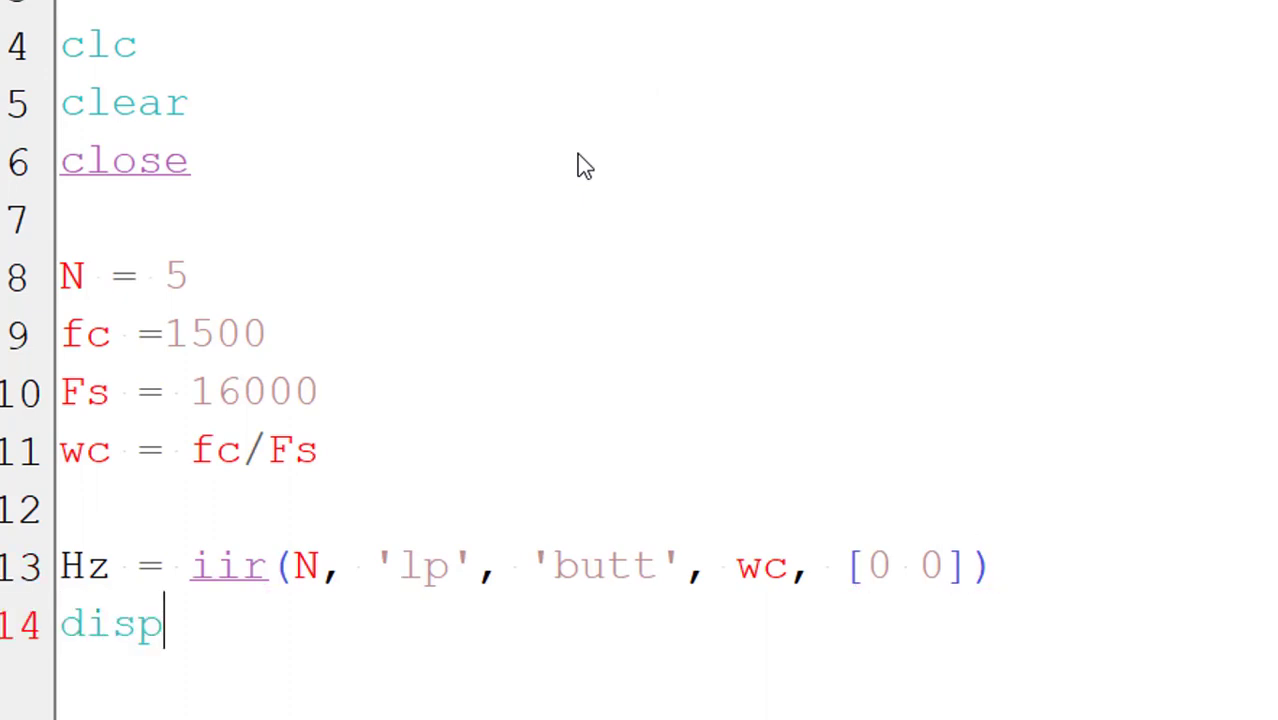
{"action": "type", "text": "('"}
{"action": "type", "text": "The syste"}
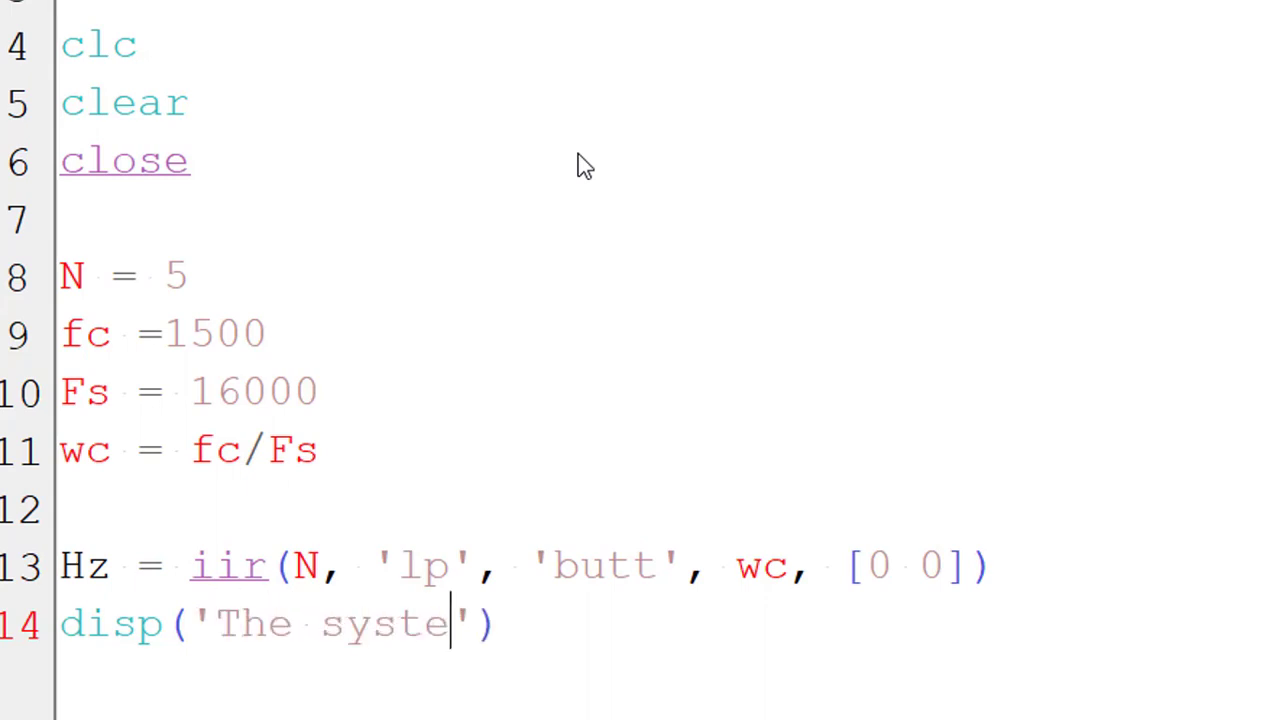
{"action": "type", "text": "m h"}
{"action": "key", "text": "BackSpace"}
{"action": "type", "text": "fun"}
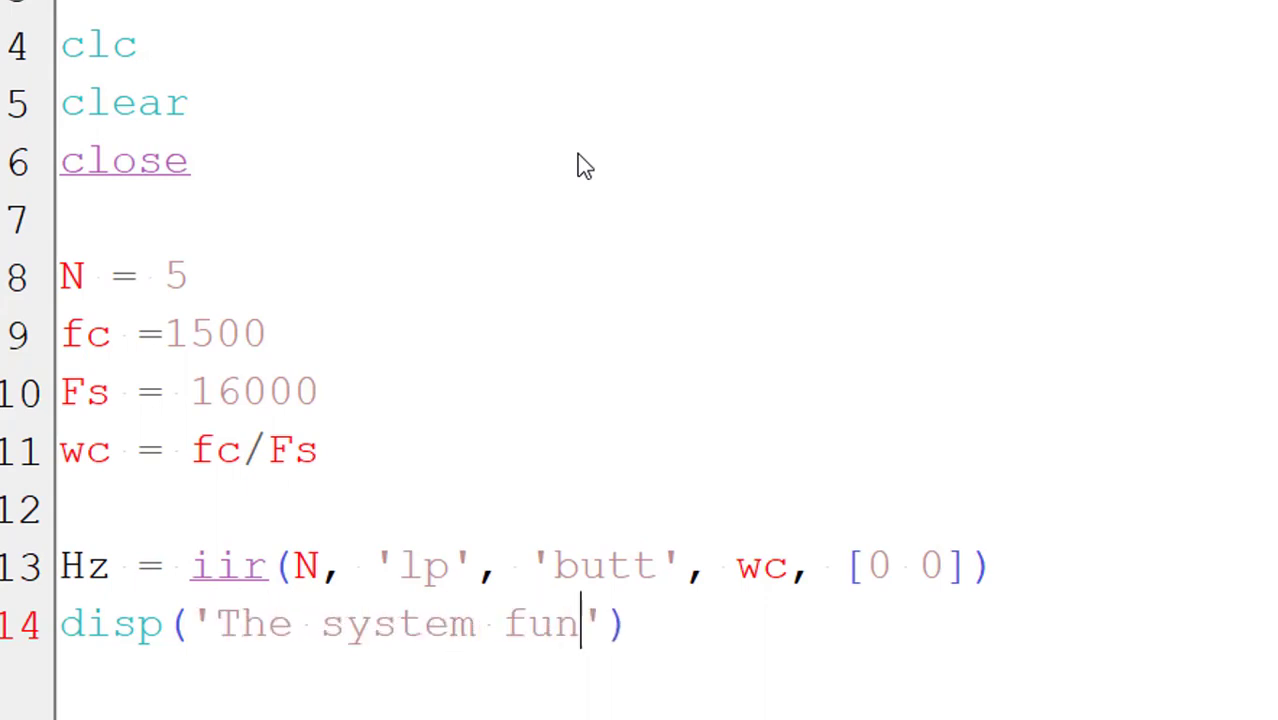
{"action": "type", "text": "ction H"}
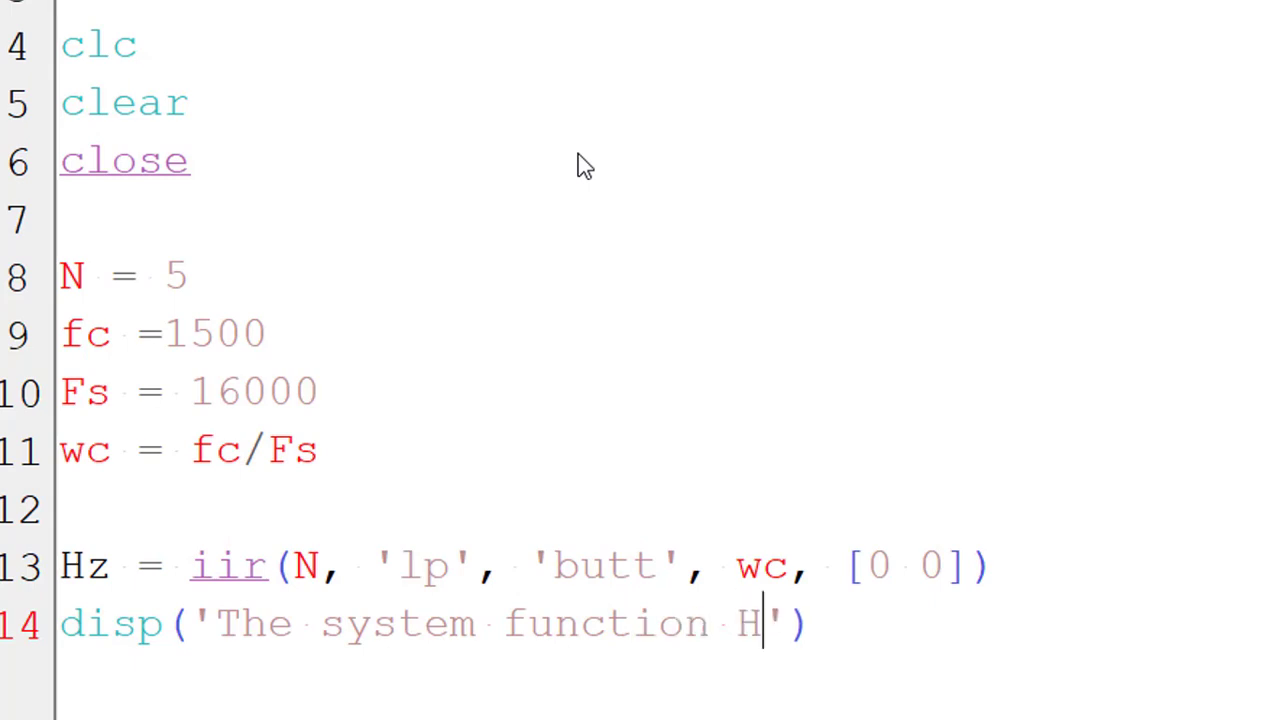
{"action": "type", "text": "(x"}
{"action": "key", "text": "BackSpace"}
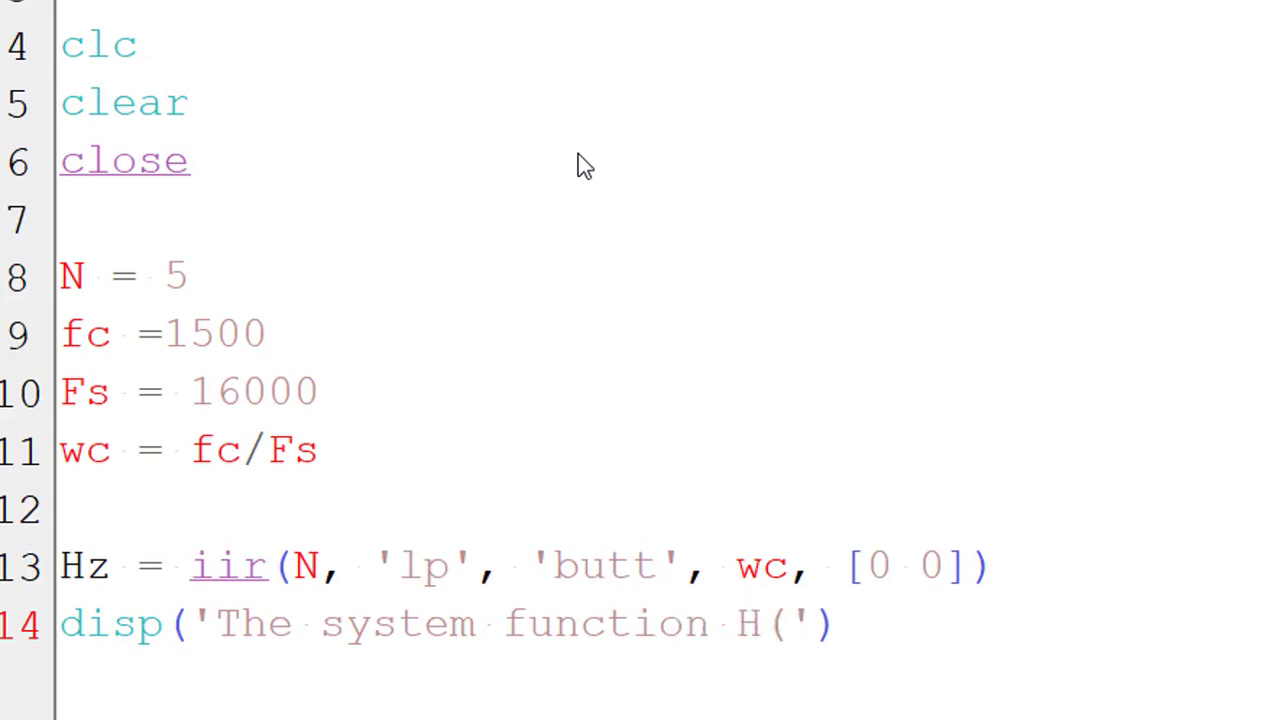
{"action": "type", "text": "z) f"}
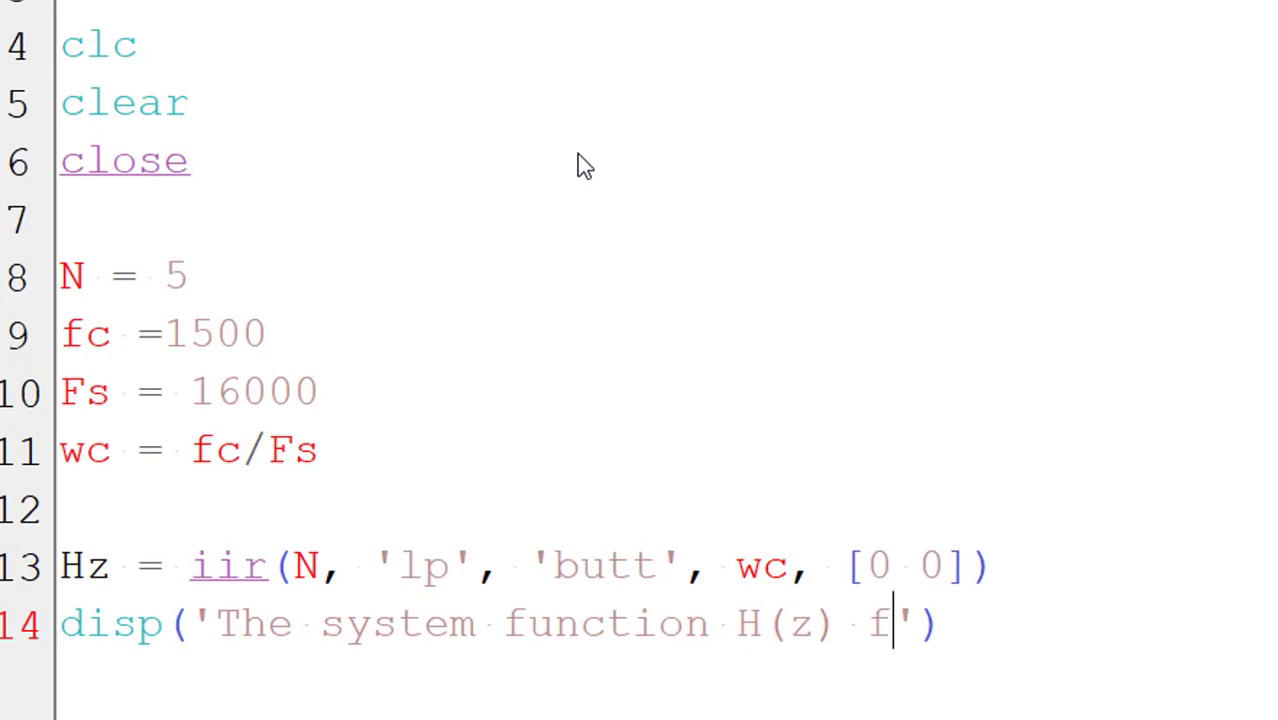
{"action": "type", "text": "ot th"}
{"action": "key", "text": "BackSpace"}
{"action": "key", "text": "BackSpace"}
{"action": "key", "text": "BackSpace"}
{"action": "key", "text": "BackSpace"}
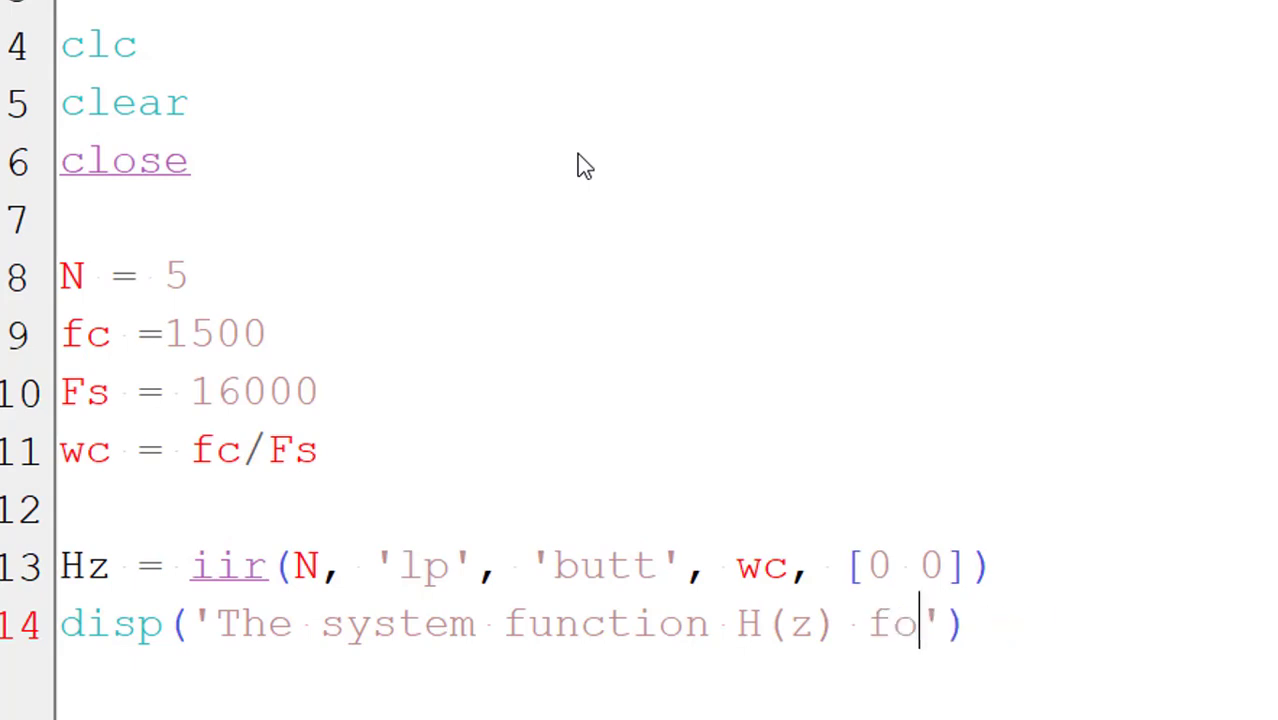
{"action": "type", "text": "r the gie"}
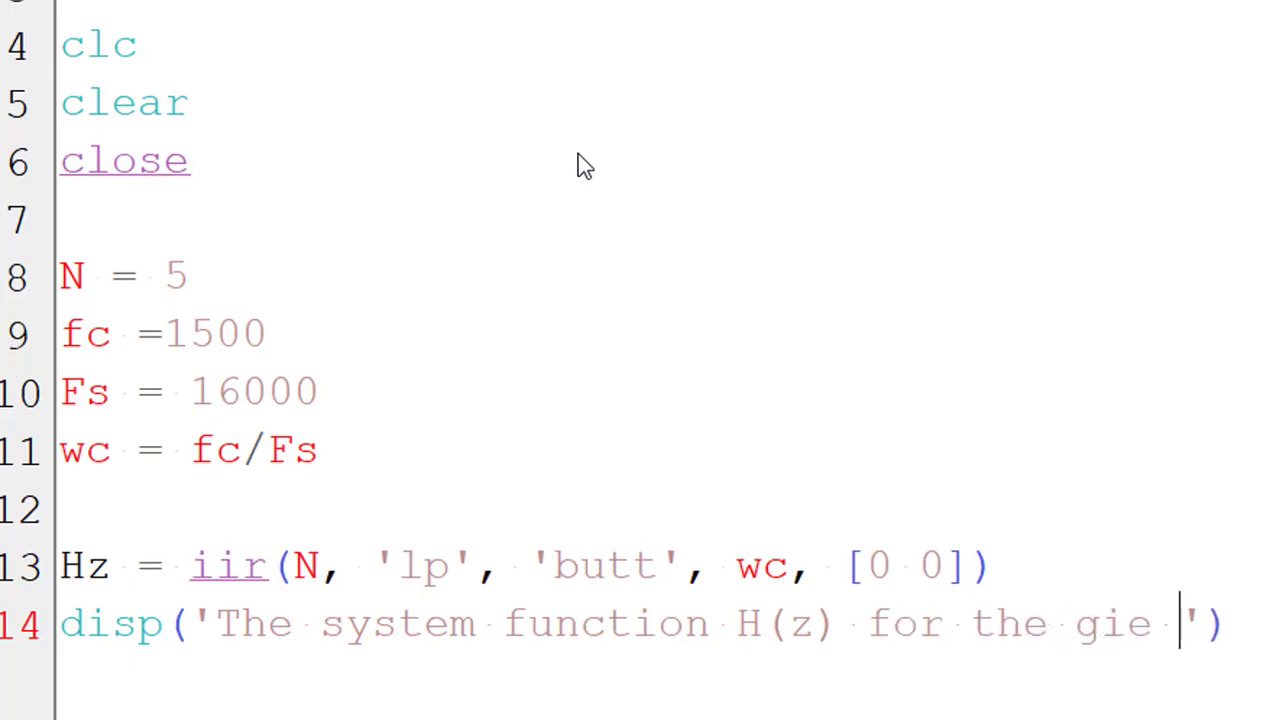
{"action": "key", "text": "BackSpace"}
{"action": "key", "text": "BackSpace"}
{"action": "type", "text": "ven sp"}
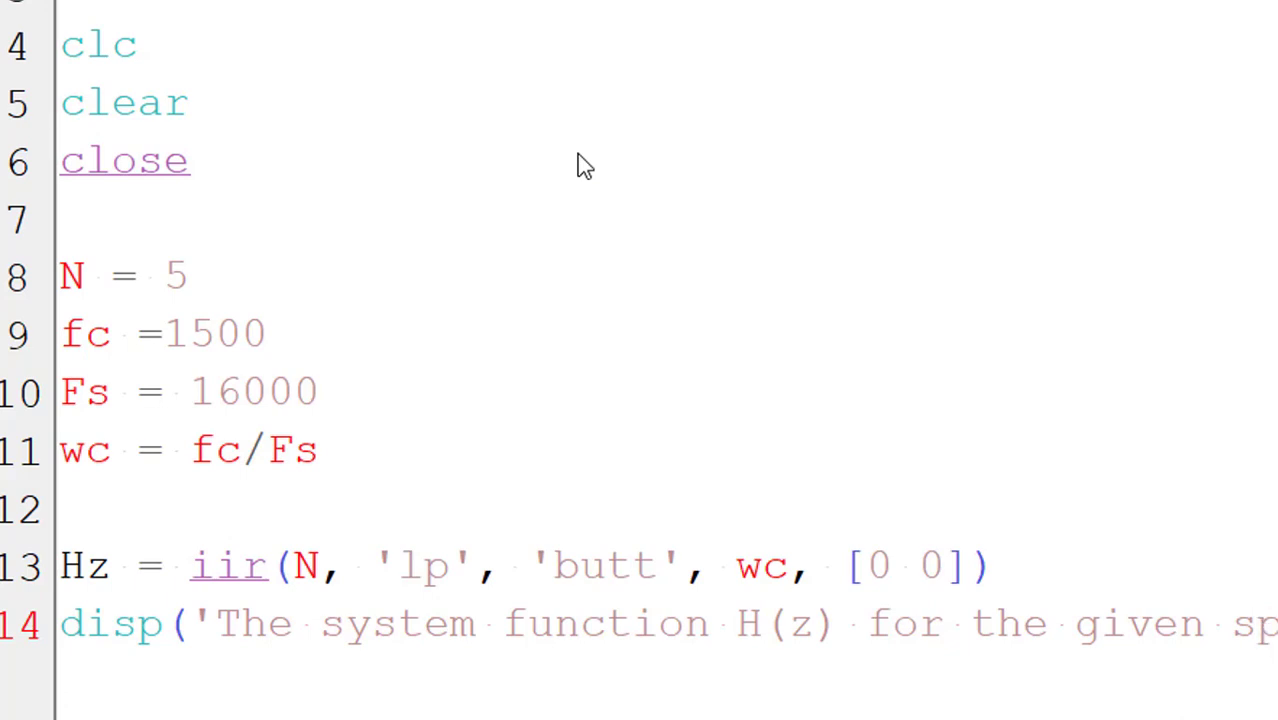
{"action": "type", "text": "ec. is',Hz"}
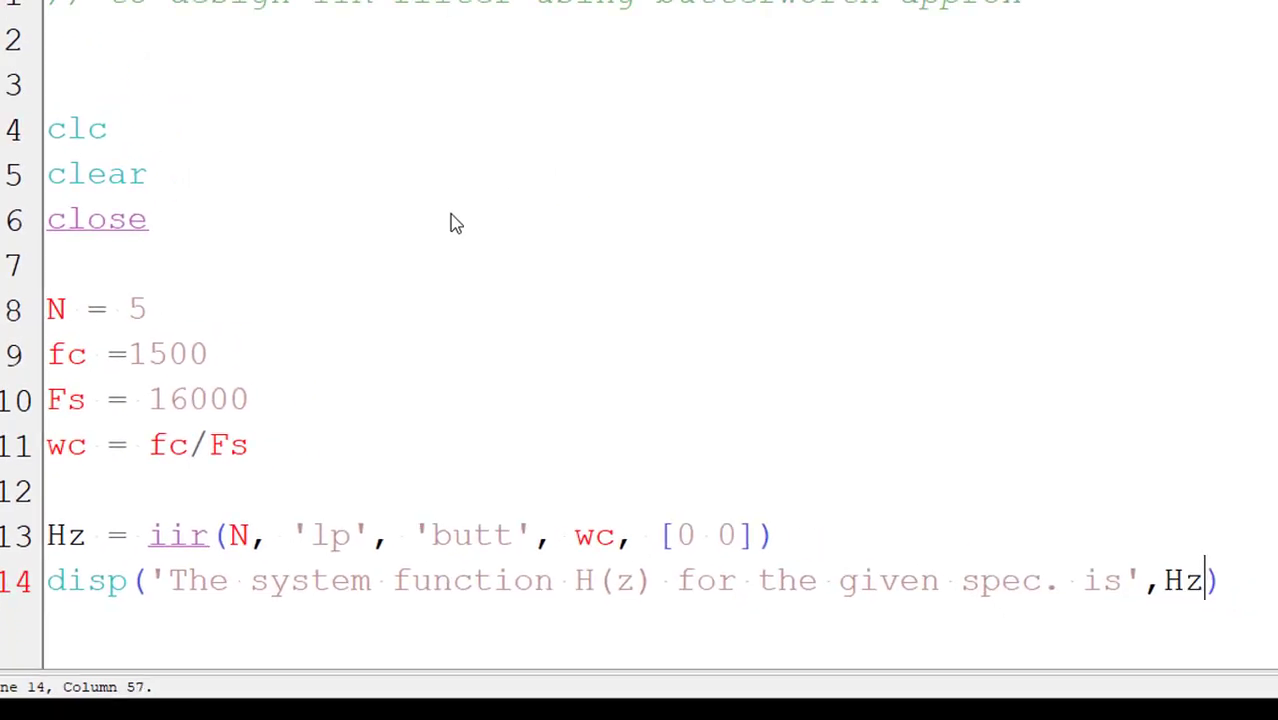
Save the script as iir_filter and switch to another window.
{"action": "key", "text": "ctrl+shift+s"}
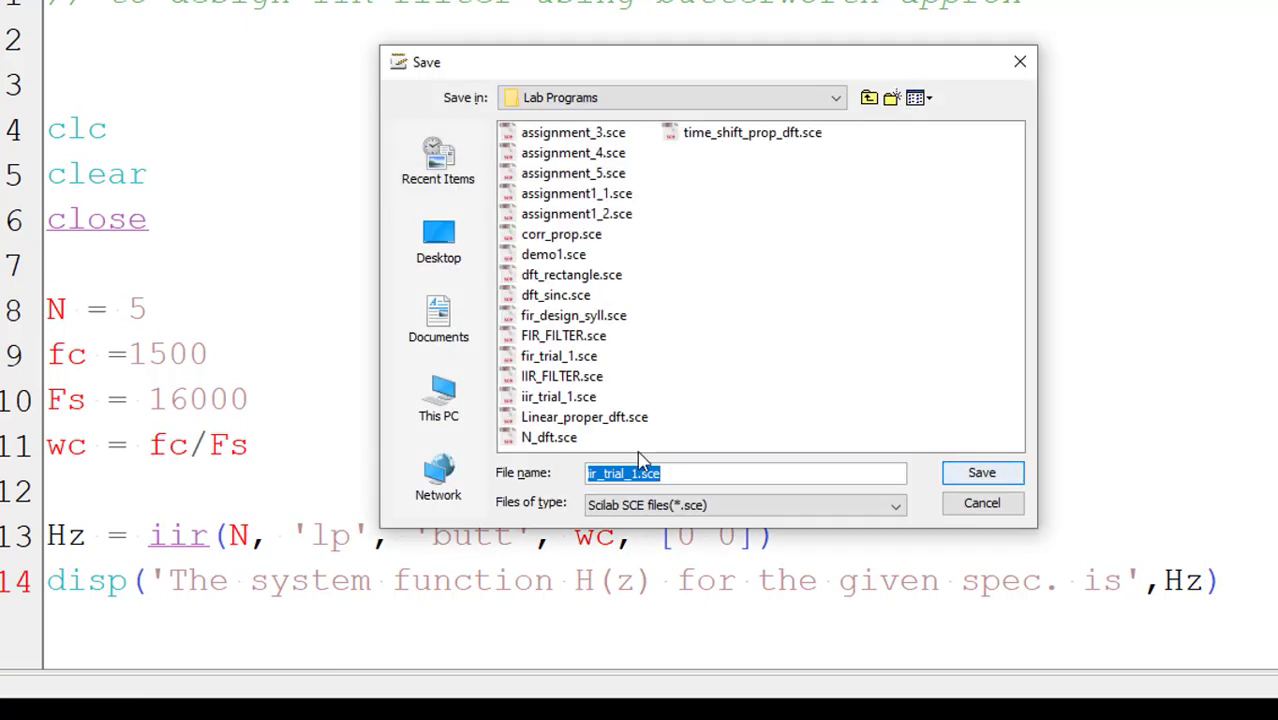
{"action": "type", "text": "iir"}
{"action": "type", "text": "_filter"}
{"action": "key", "text": "Return"}
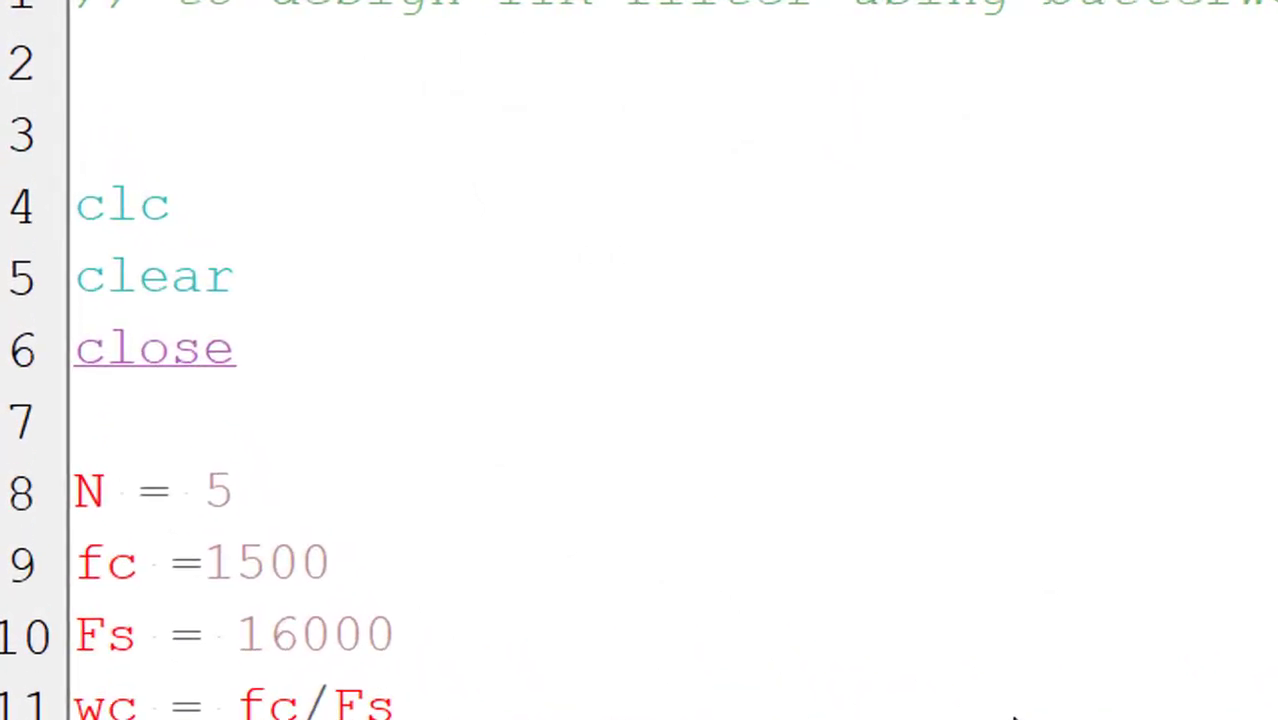
{"action": "key", "text": "alt+Tab"}
{"action": "key", "text": "alt+Tab"}
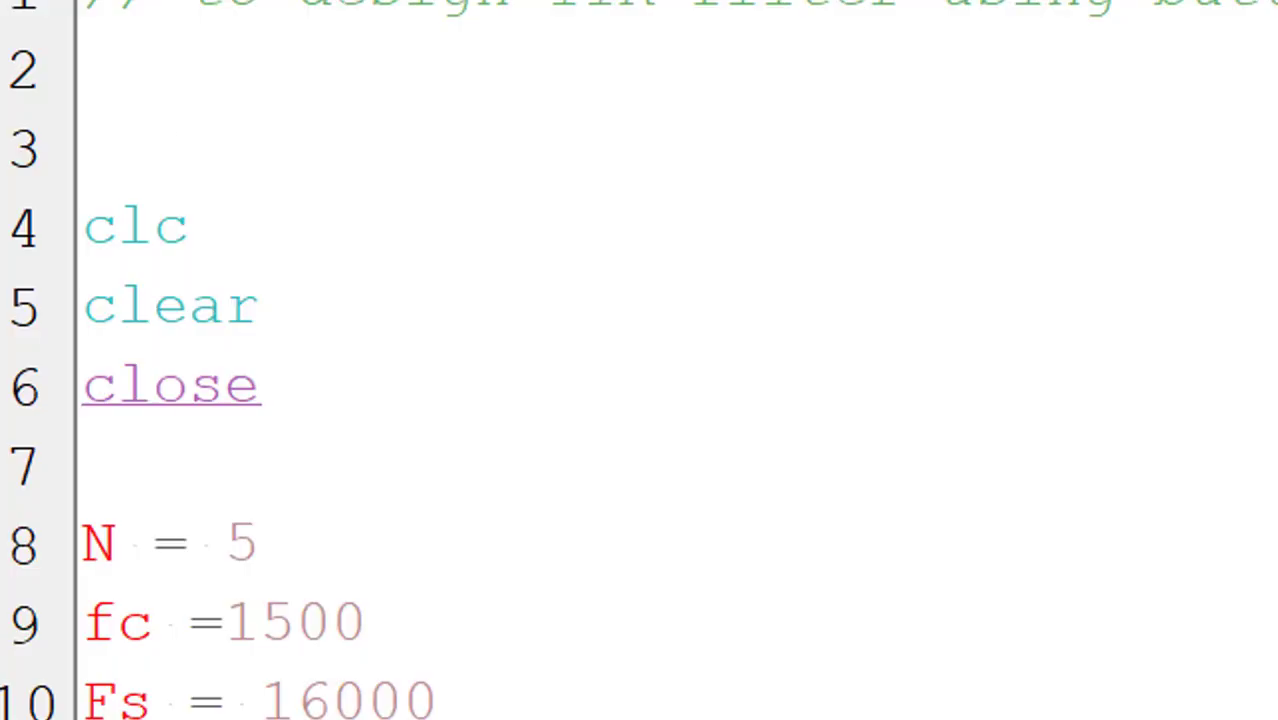
{"action": "key", "text": "alt+Tab"}
{"action": "key", "text": "alt+Tab"}
{"action": "key", "text": "alt+Tab"}
{"action": "key", "text": "alt+Tab"}
{"action": "key", "text": "alt+Tab"}
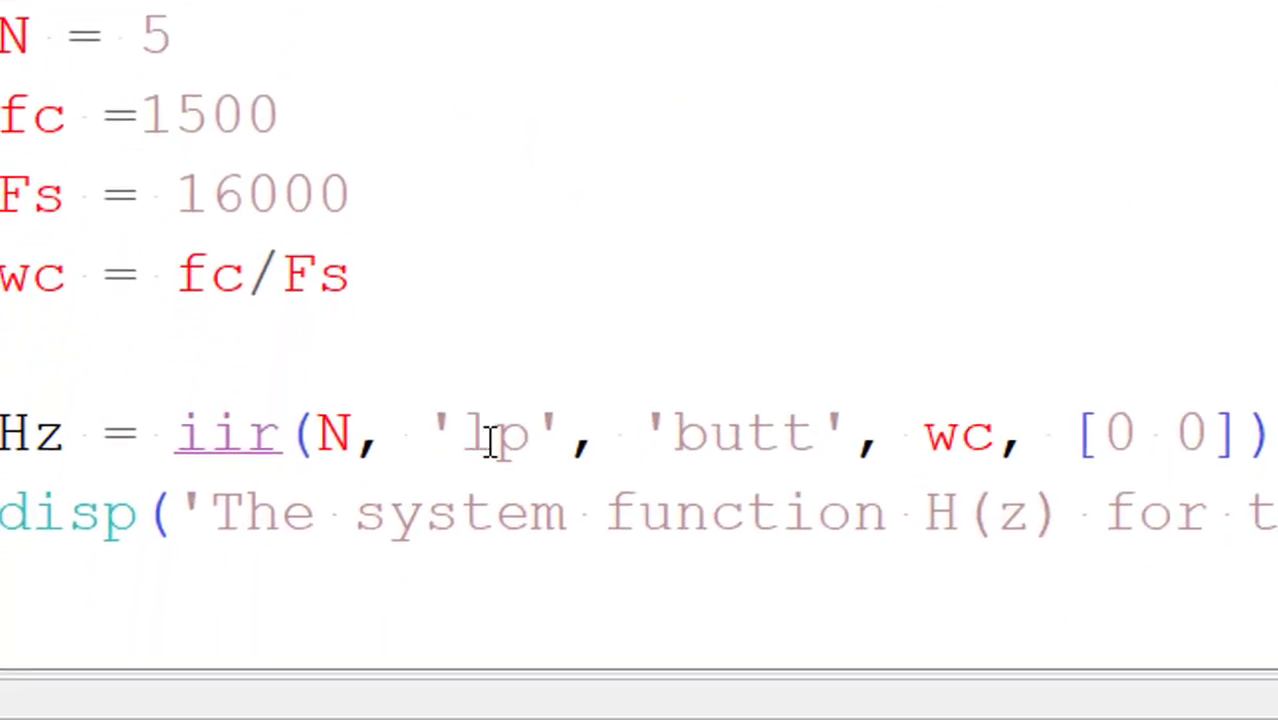
Change the iir filter type from 'lp' to 'hp' and switch to the Scilab console.
{"action": "left_click", "coordinate": [493, 438]}
{"action": "key", "text": "BackSpace"}
{"action": "type", "text": "h"}
{"action": "key", "text": "alt+Tab"}
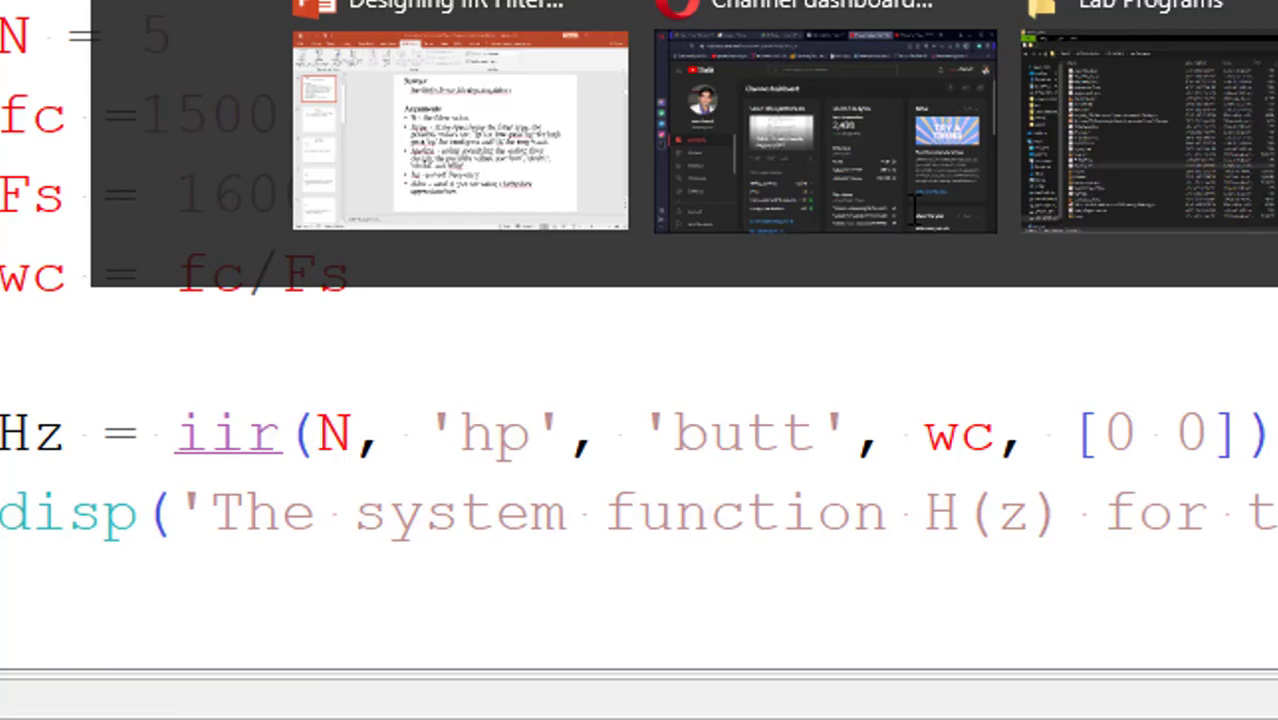